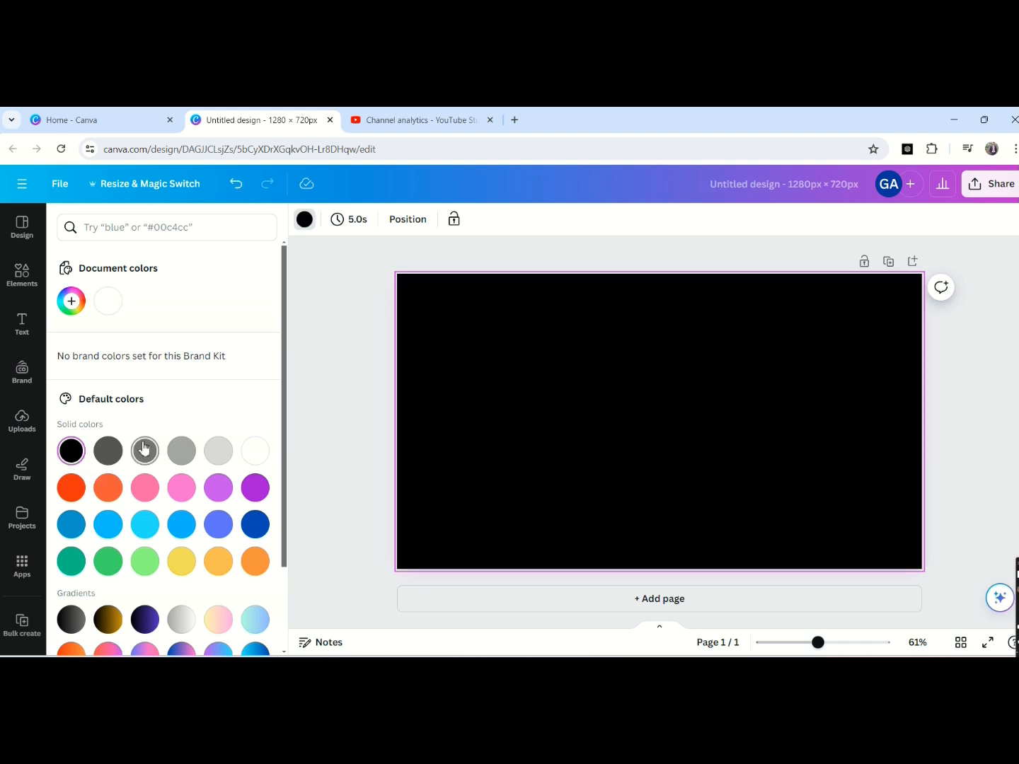
Step: Open the TypeCraft app and enter the letter M as its text
click(22, 491)
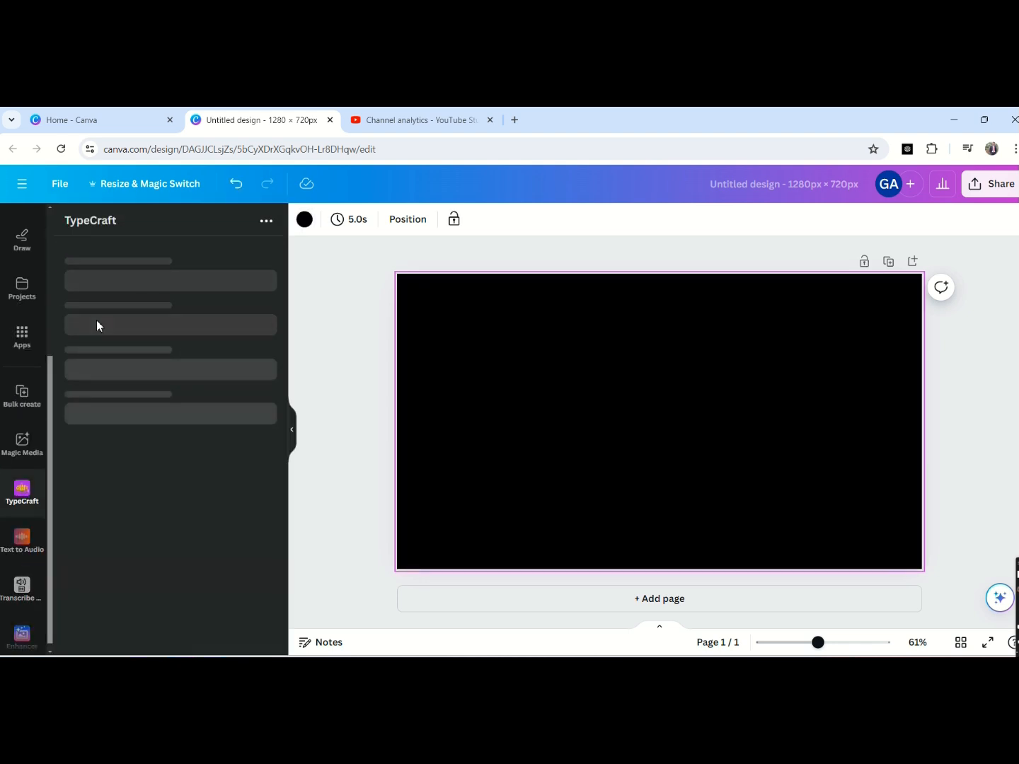
drag(283, 463, 309, 245)
click(148, 280)
key(ctrl+a)
text(M)
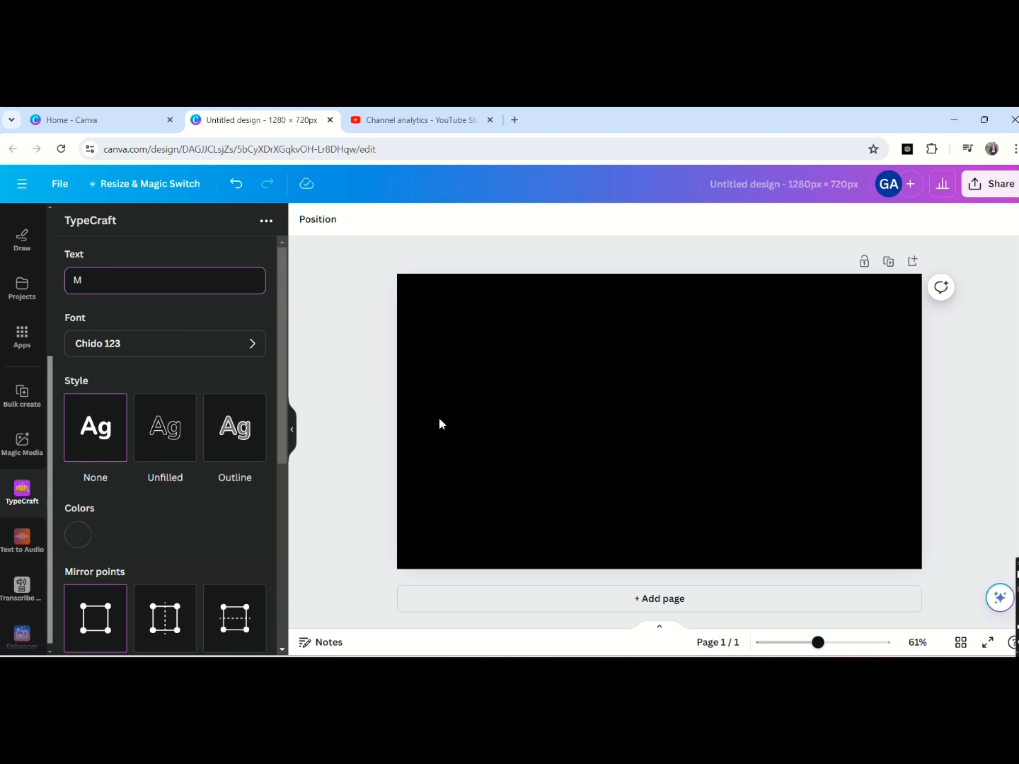
Step: Search the fonts for "rain" and set the letter's font to Rainfall Slanted
drag(281, 358, 303, 383)
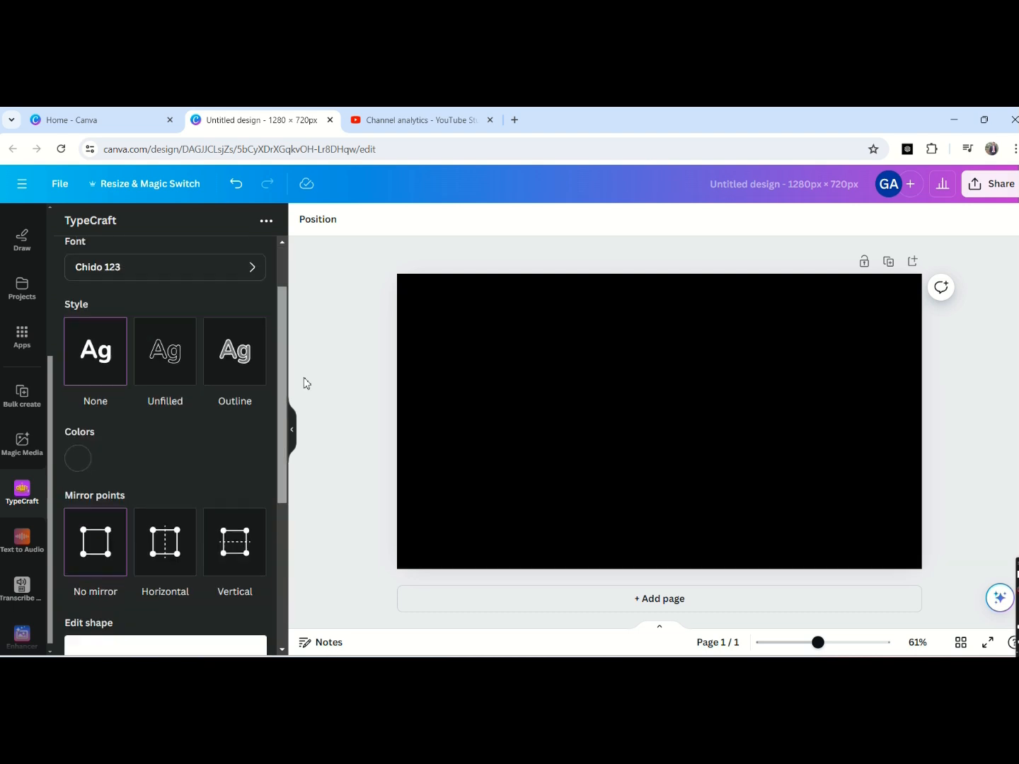
click(234, 314)
text(rain)
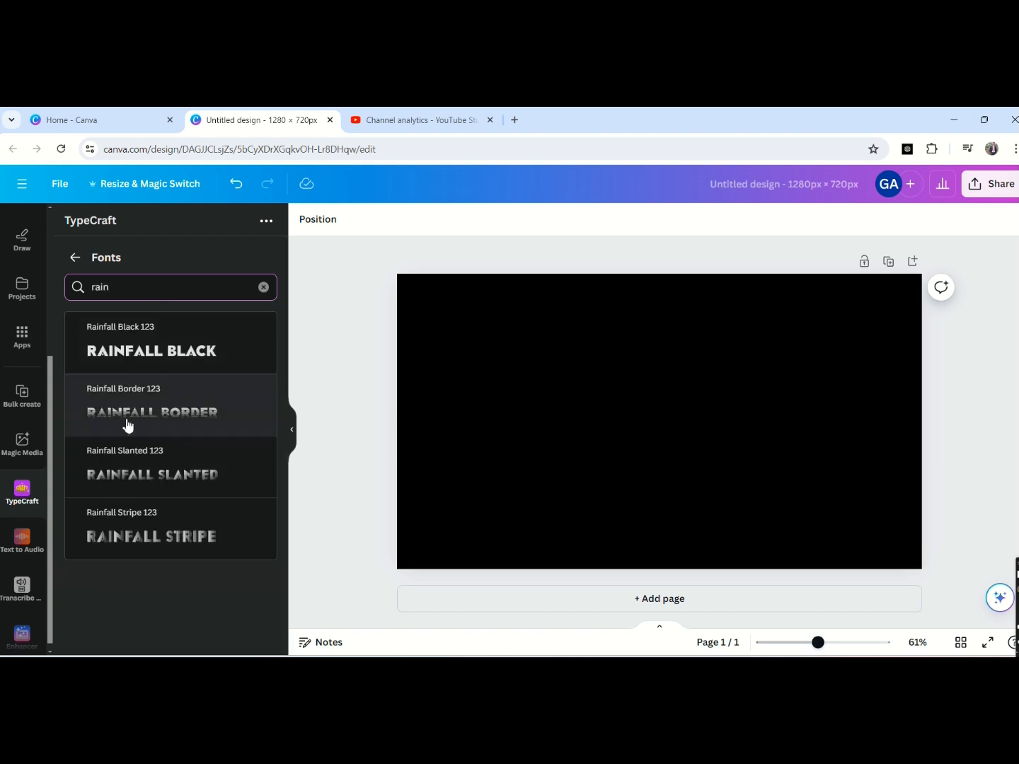
click(132, 483)
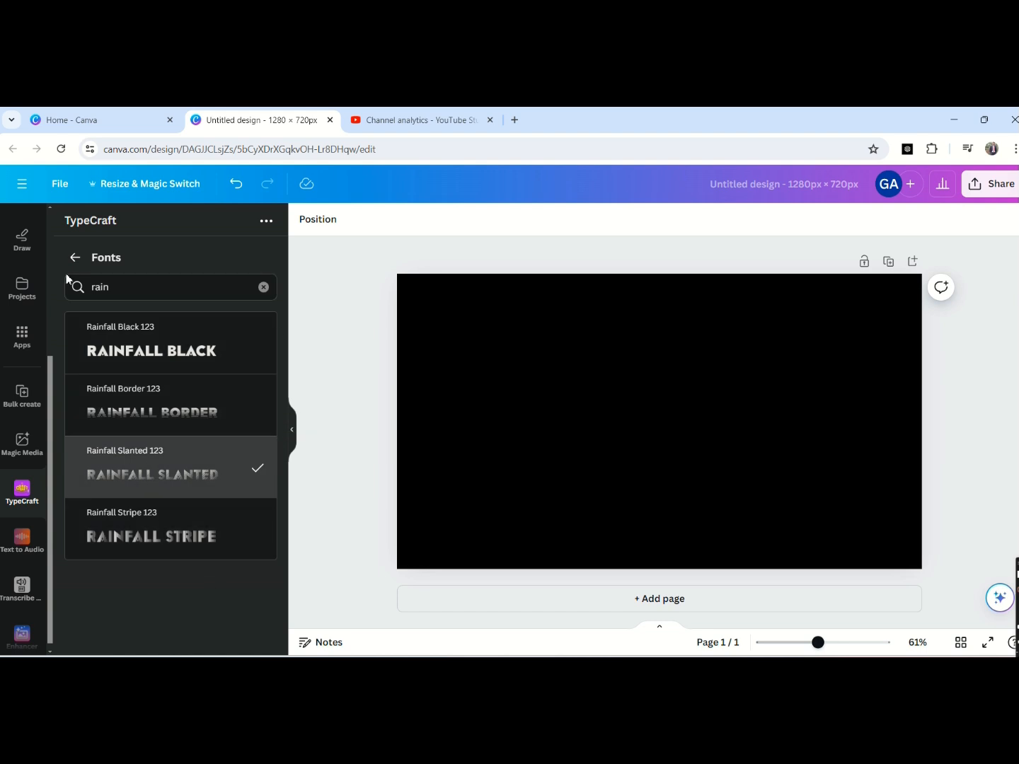
click(75, 258)
Step: Set the letter M's color to a bright blue
click(79, 534)
click(86, 469)
drag(86, 448, 258, 392)
click(201, 469)
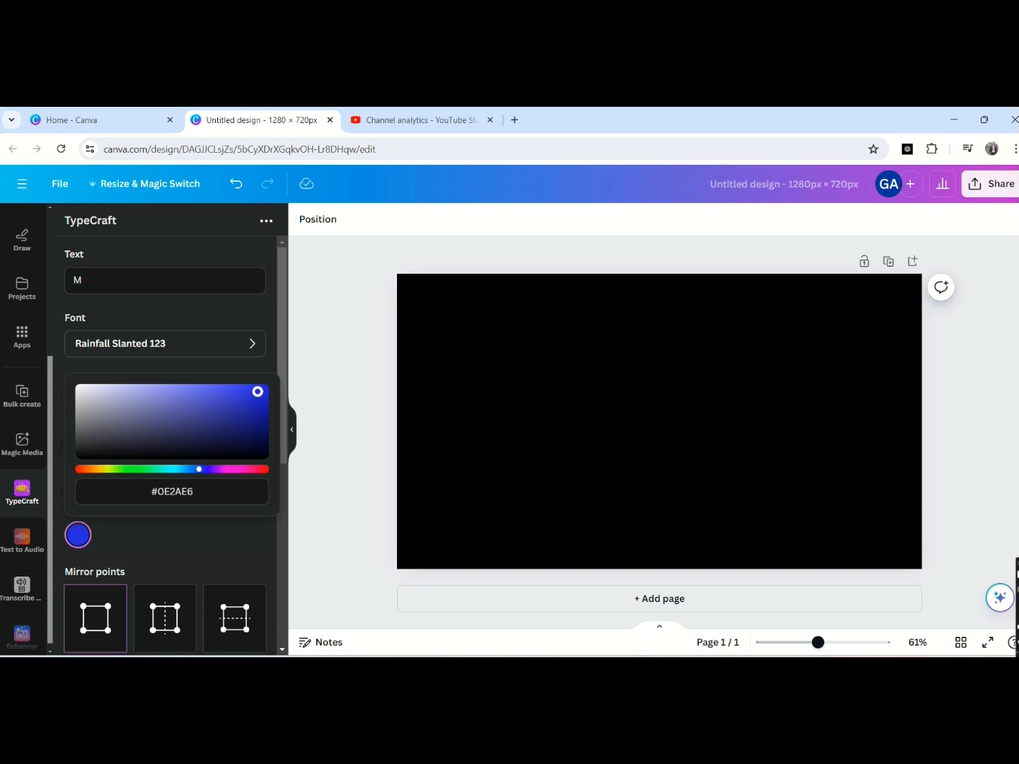
Step: Stretch the M's shape downward by lowering its bottom corners and points into a nearly straight base
scroll(273, 436, down, 5)
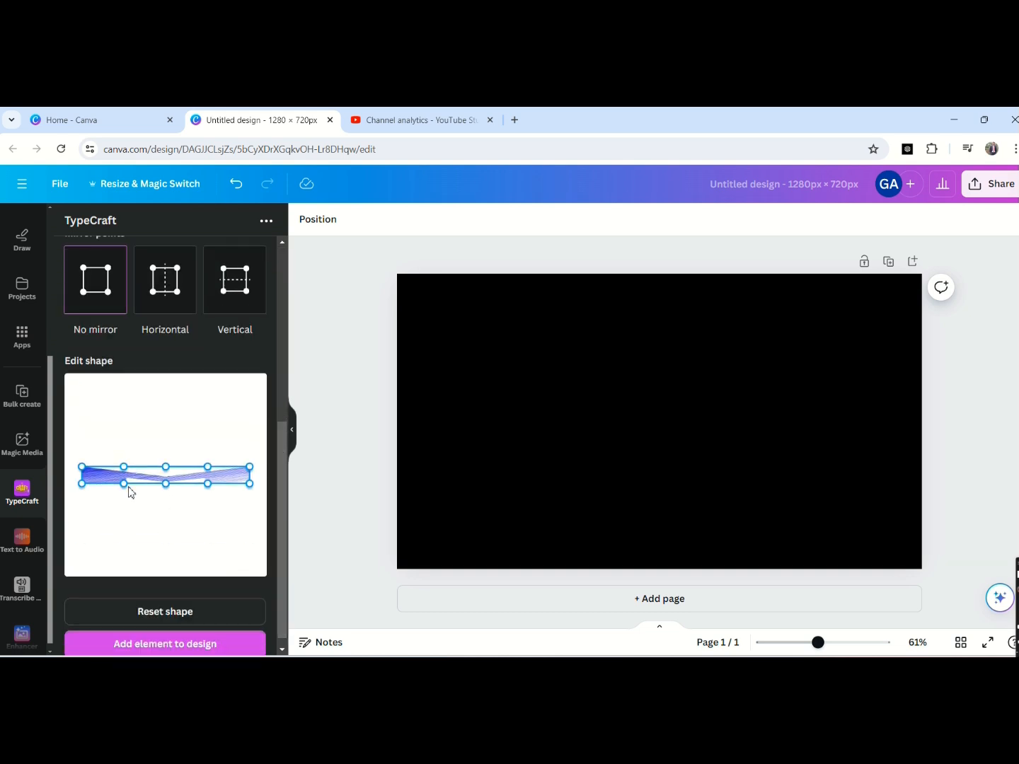
drag(82, 484, 84, 526)
drag(250, 484, 250, 528)
drag(125, 488, 206, 535)
drag(130, 571, 143, 527)
drag(207, 535, 208, 530)
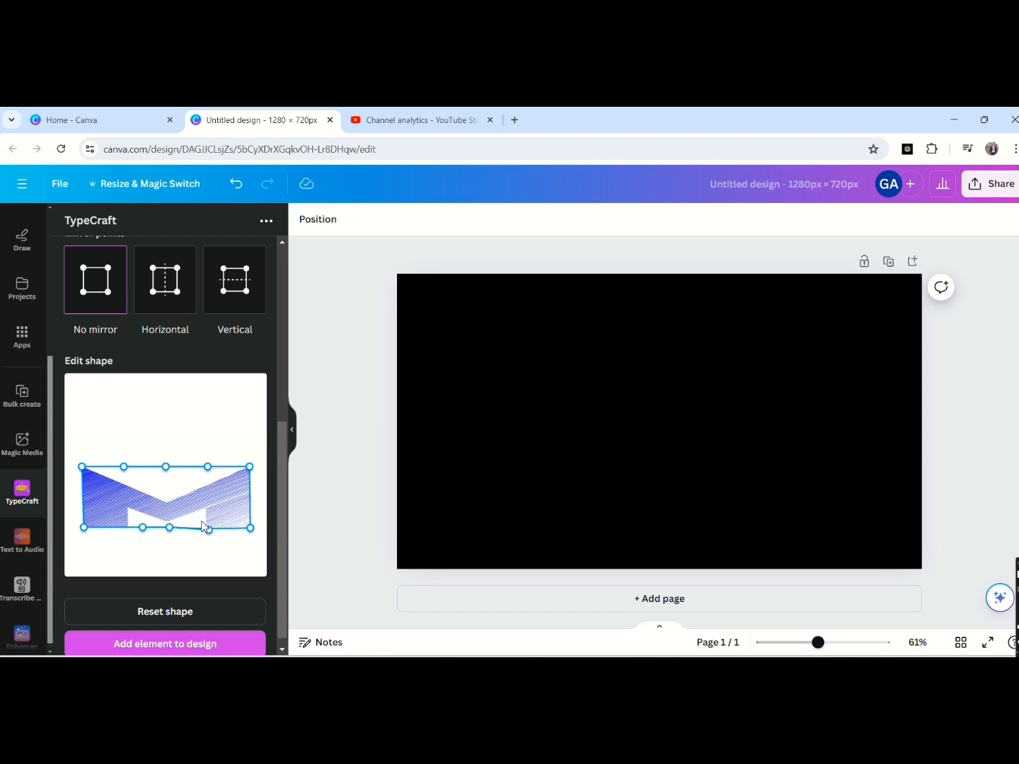
Step: Raise the M's upper corners and the points between them to make the letter taller with a nearly straight top edge
drag(250, 468, 252, 425)
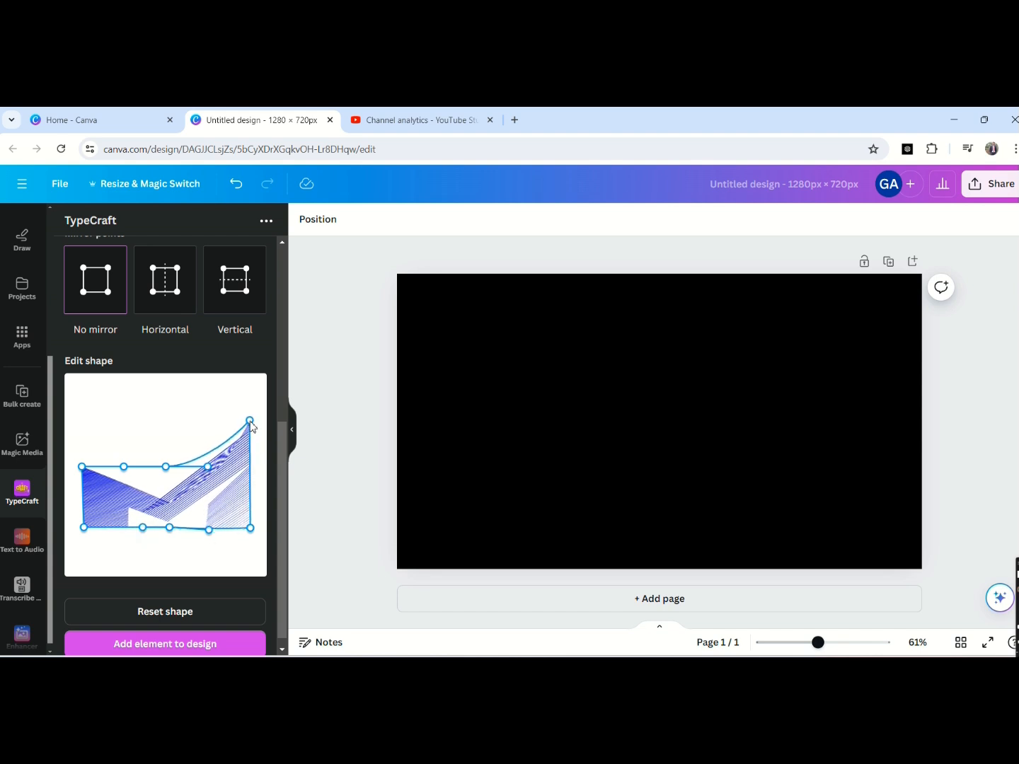
drag(82, 467, 86, 412)
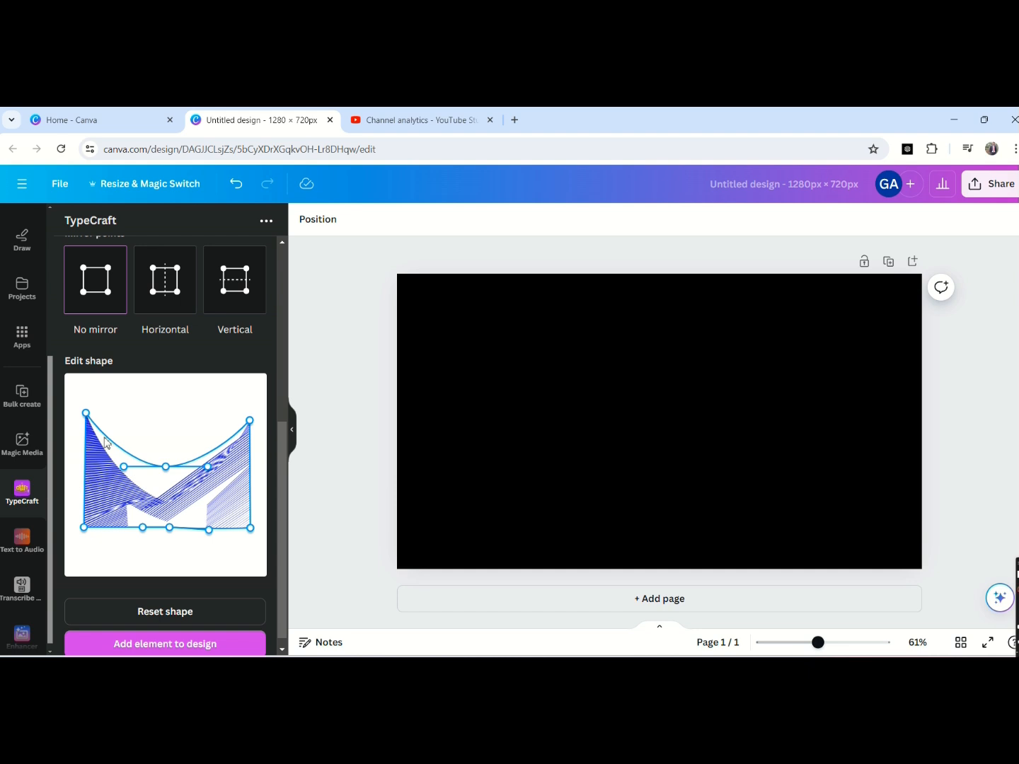
drag(169, 468, 86, 423)
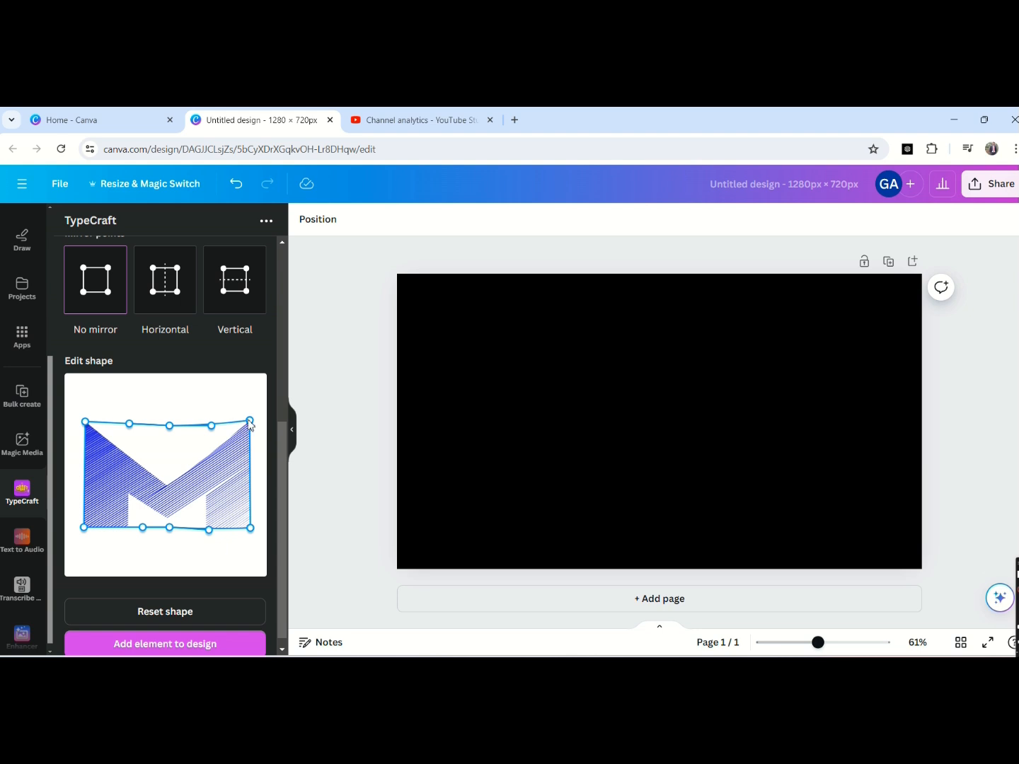
Step: Narrow the M by moving its upper-right and lower-right corners inward
drag(250, 425, 236, 424)
drag(253, 532, 232, 532)
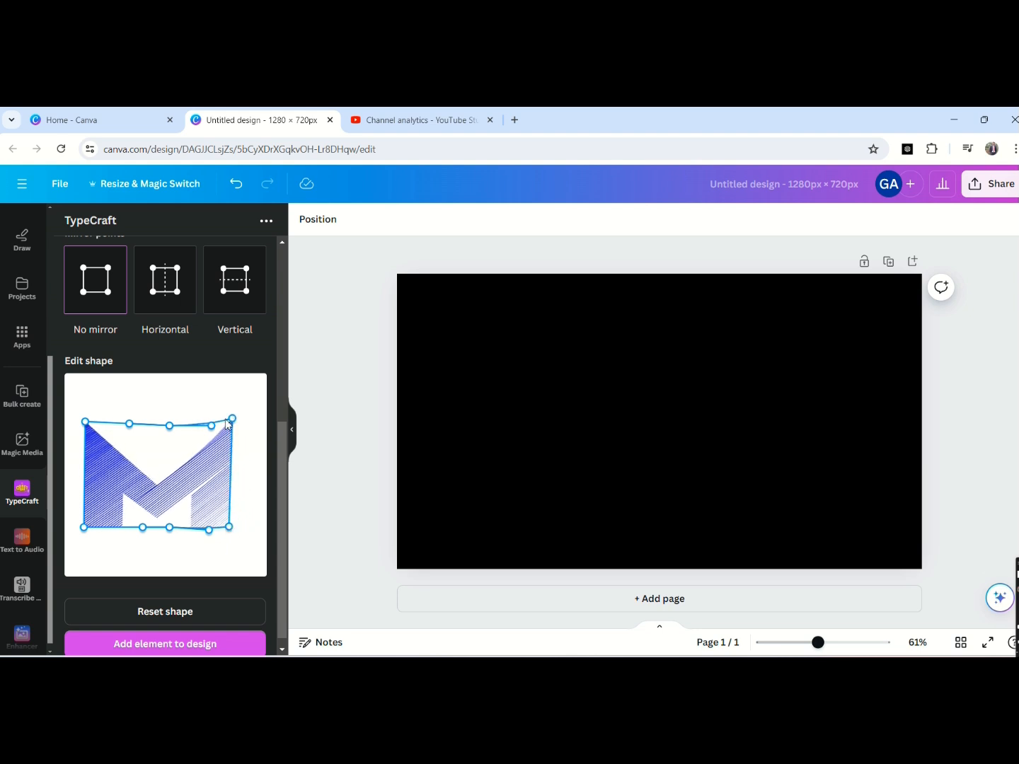
drag(227, 425, 224, 423)
drag(230, 532, 226, 532)
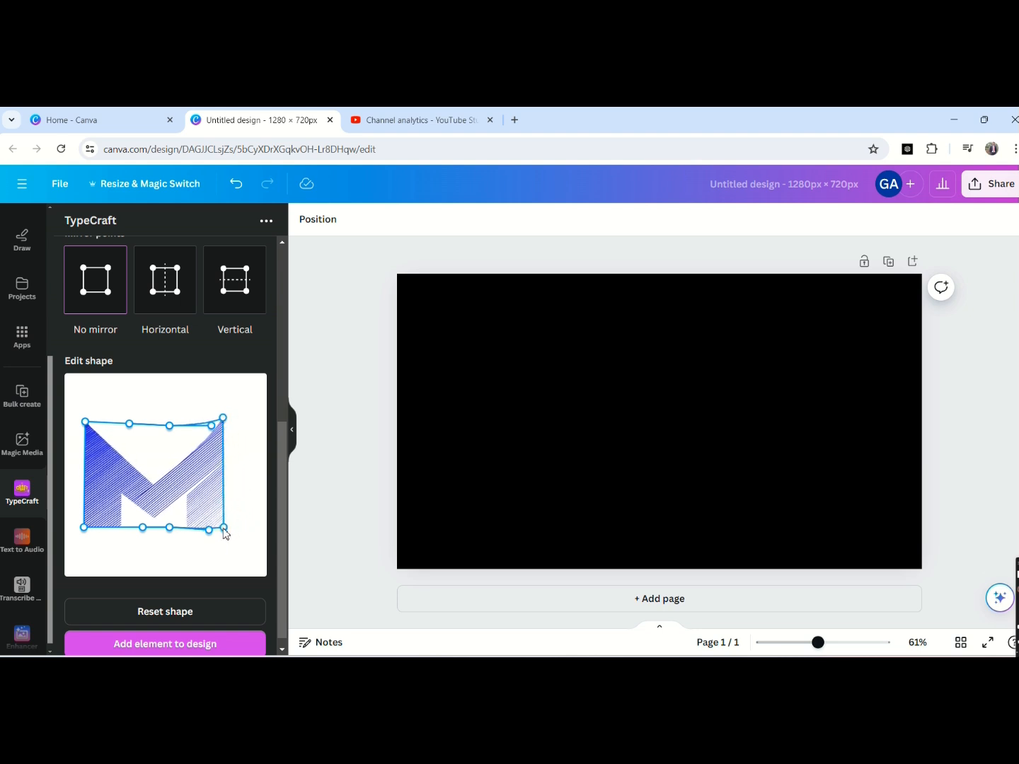
Step: Lower and even out the M's bottom edge, and add the shaped letter to the design
drag(84, 527, 83, 549)
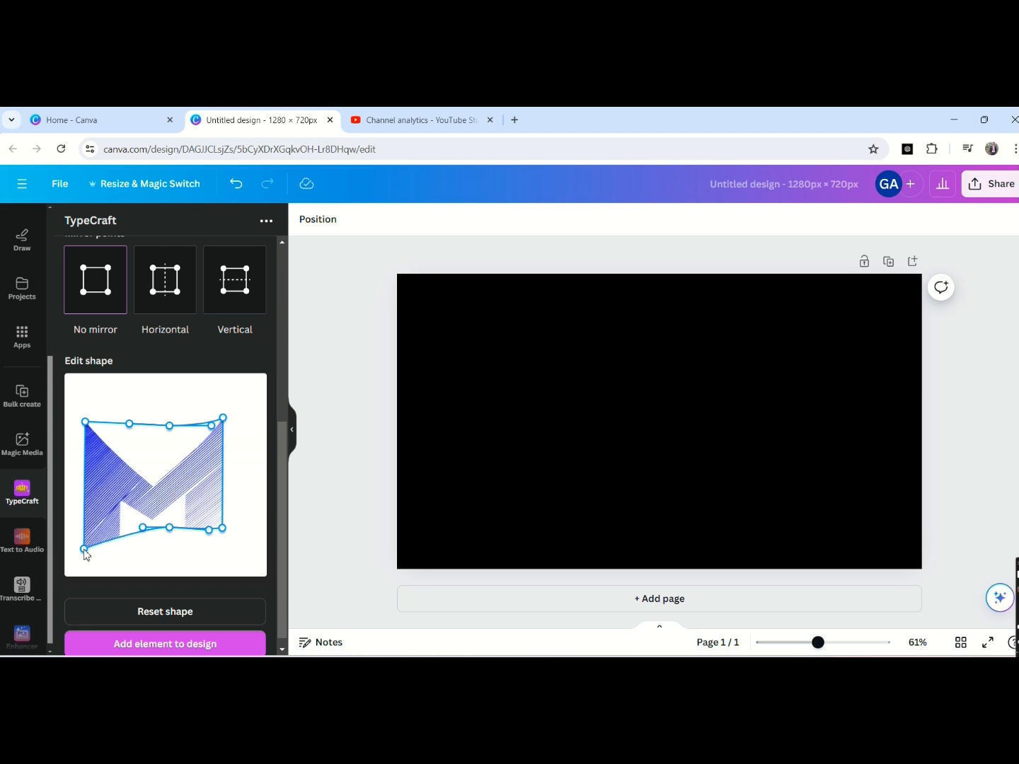
drag(224, 530, 228, 546)
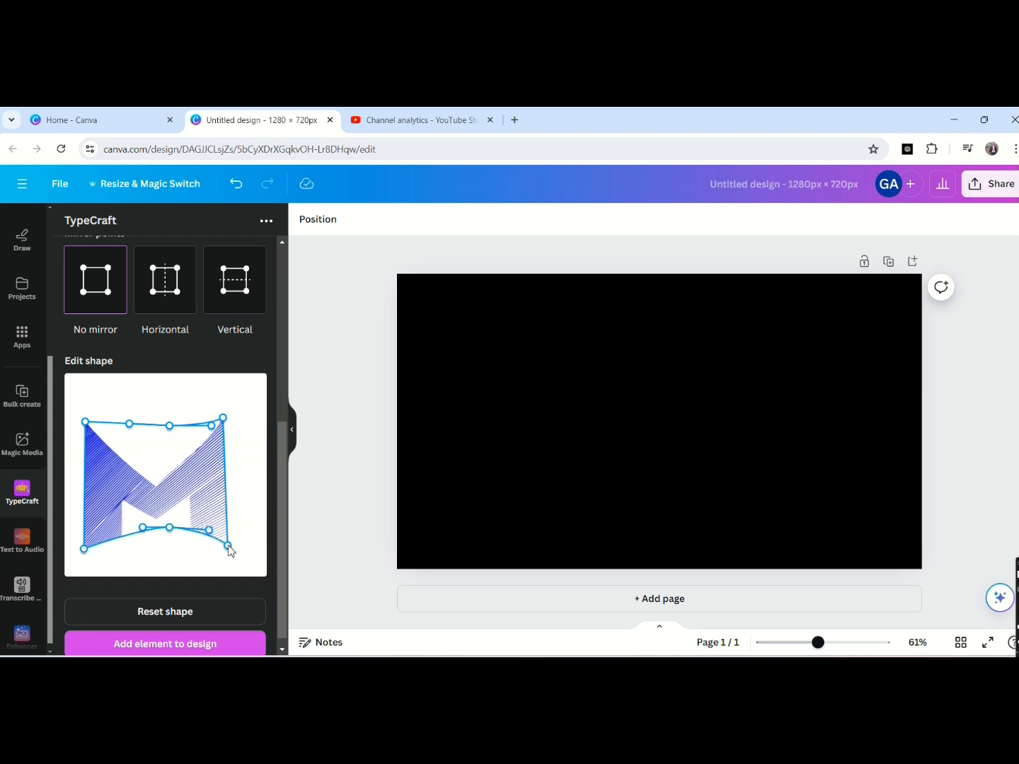
drag(146, 530, 179, 552)
drag(211, 426, 215, 420)
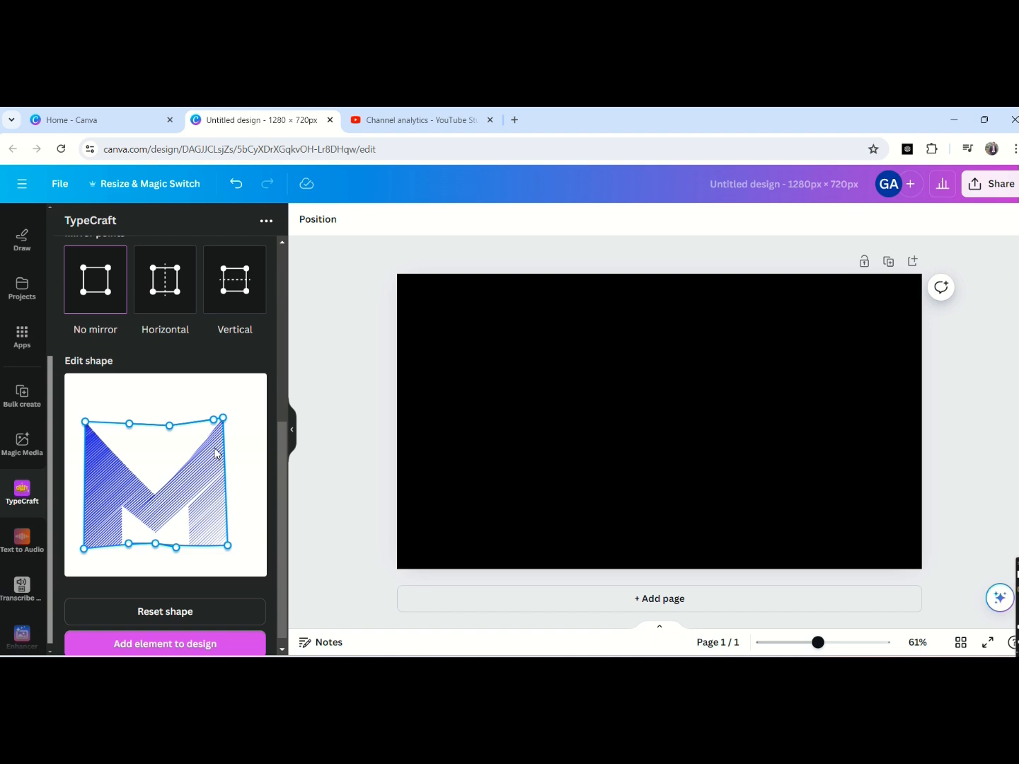
mouse_move(173, 548)
mouse_down()
mouse_move(144, 550)
mouse_move(167, 552)
mouse_move(156, 543)
mouse_up()
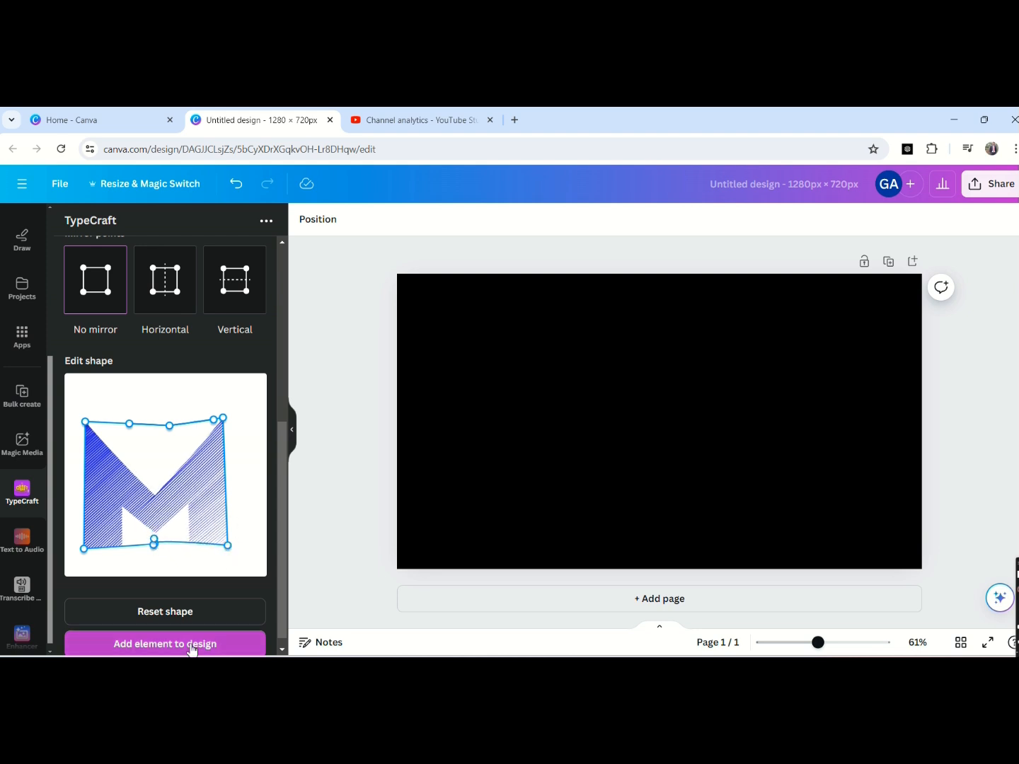
click(191, 648)
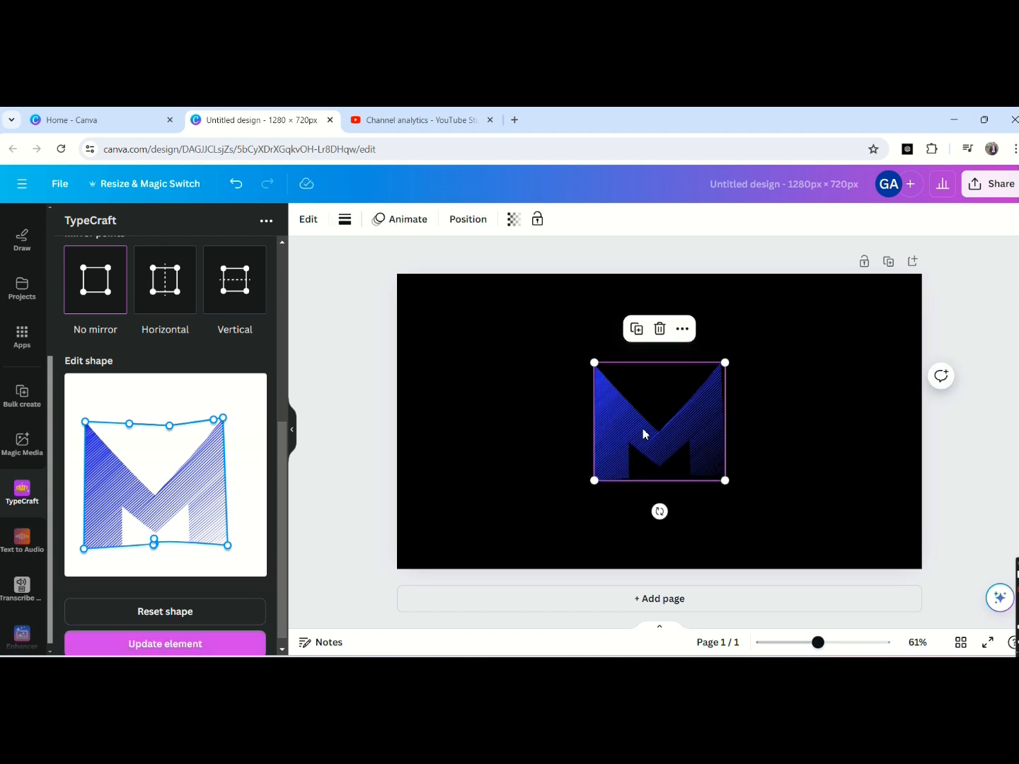
Step: Recolor the placed M to near-white #EBEBEF and update the element
scroll(268, 463, up, 4)
click(78, 472)
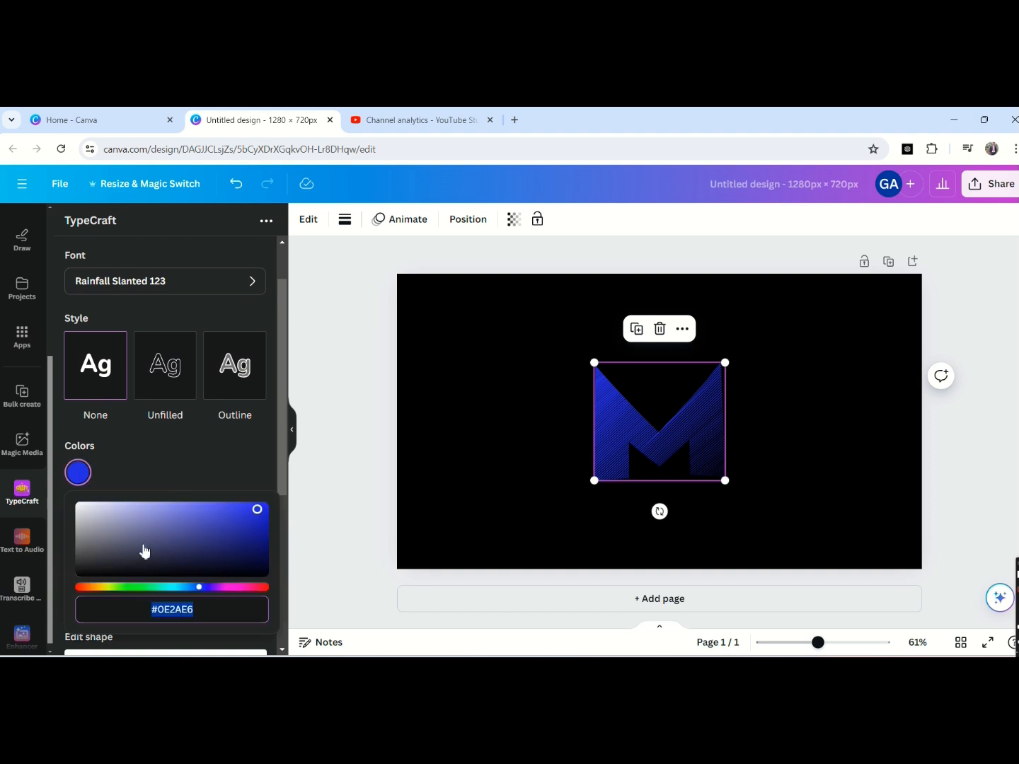
click(81, 515)
scroll(271, 570, down, 4)
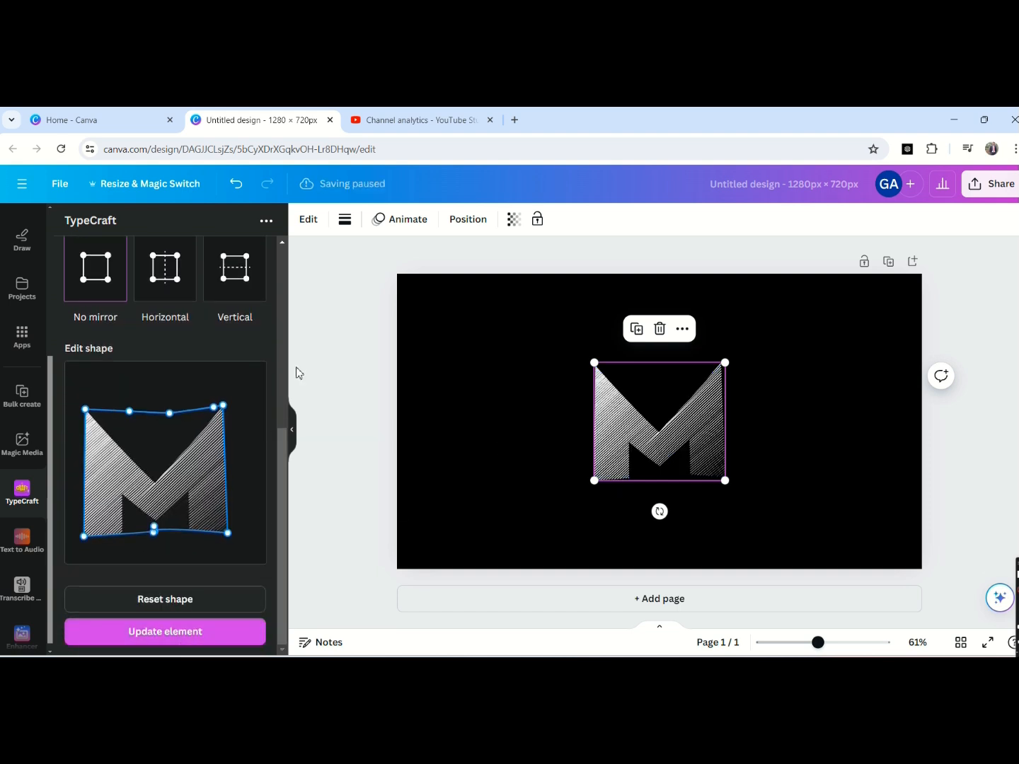
Step: Recolor the M to a bright orange-red and update the element in the design
scroll(269, 318, up, 5)
click(78, 531)
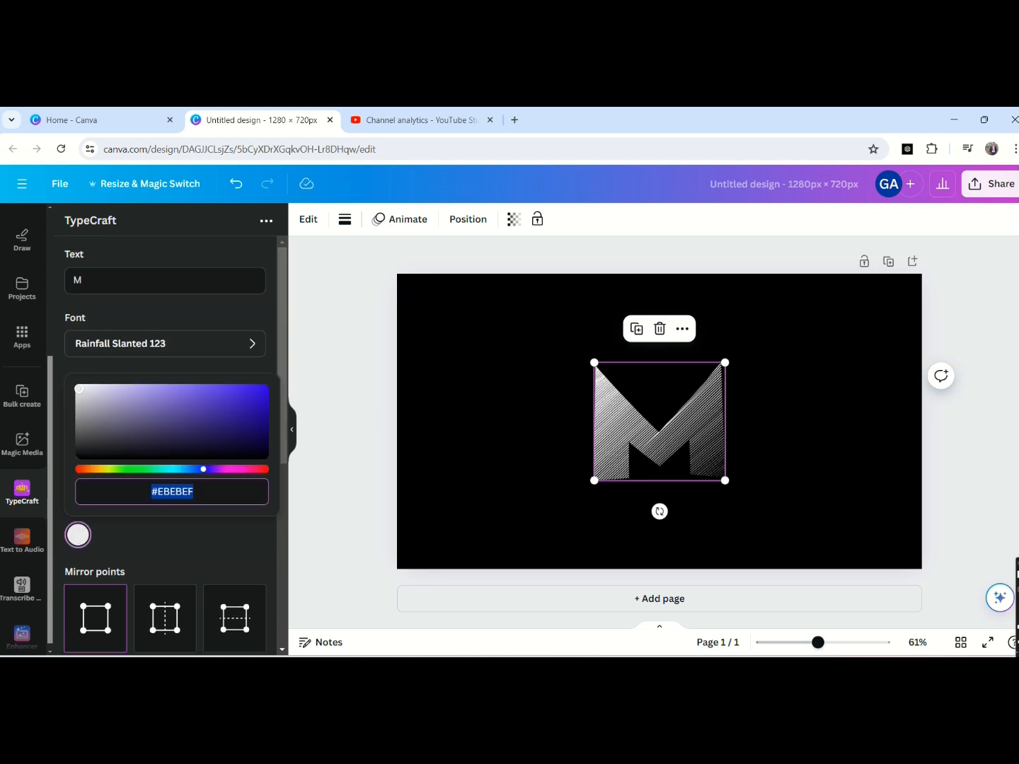
click(252, 391)
drag(220, 470, 79, 472)
click(282, 489)
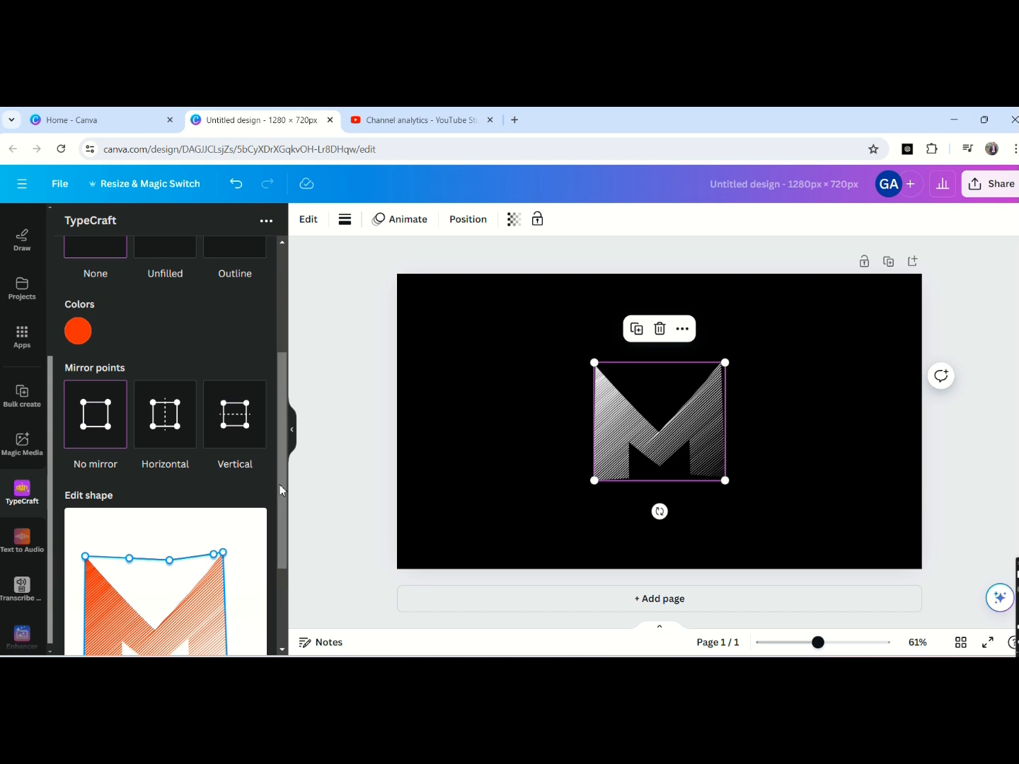
scroll(281, 490, down, 2)
click(177, 649)
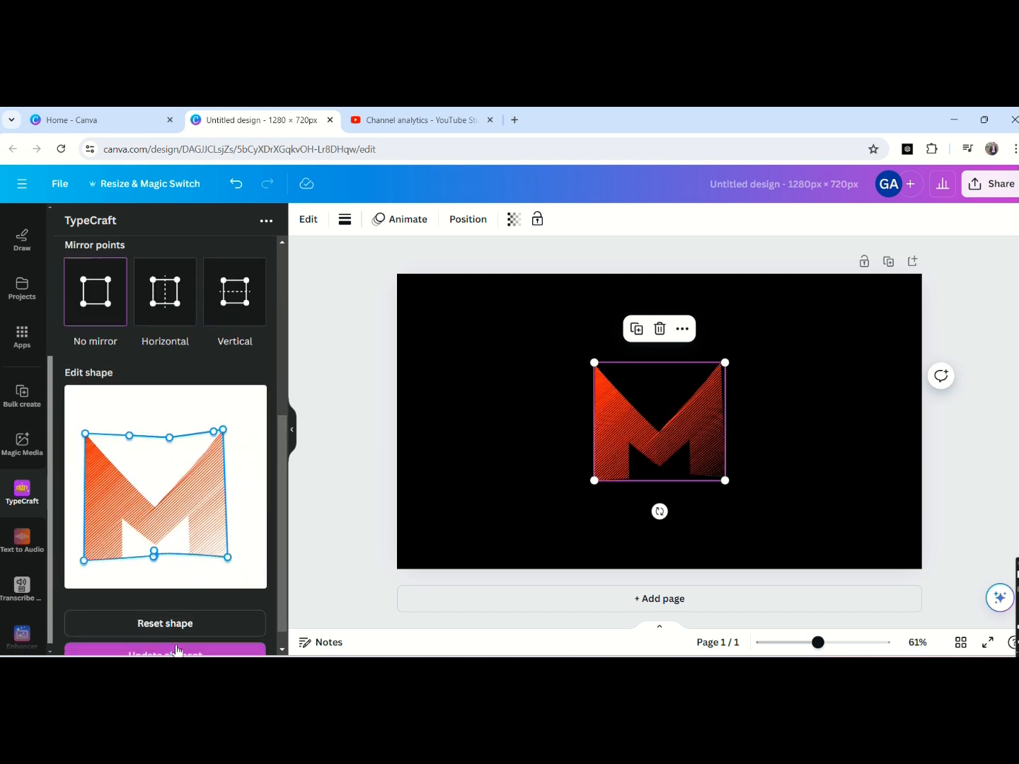
Step: Move the orange-red M to the left half of the page
drag(693, 445, 548, 444)
click(575, 424)
click(556, 420)
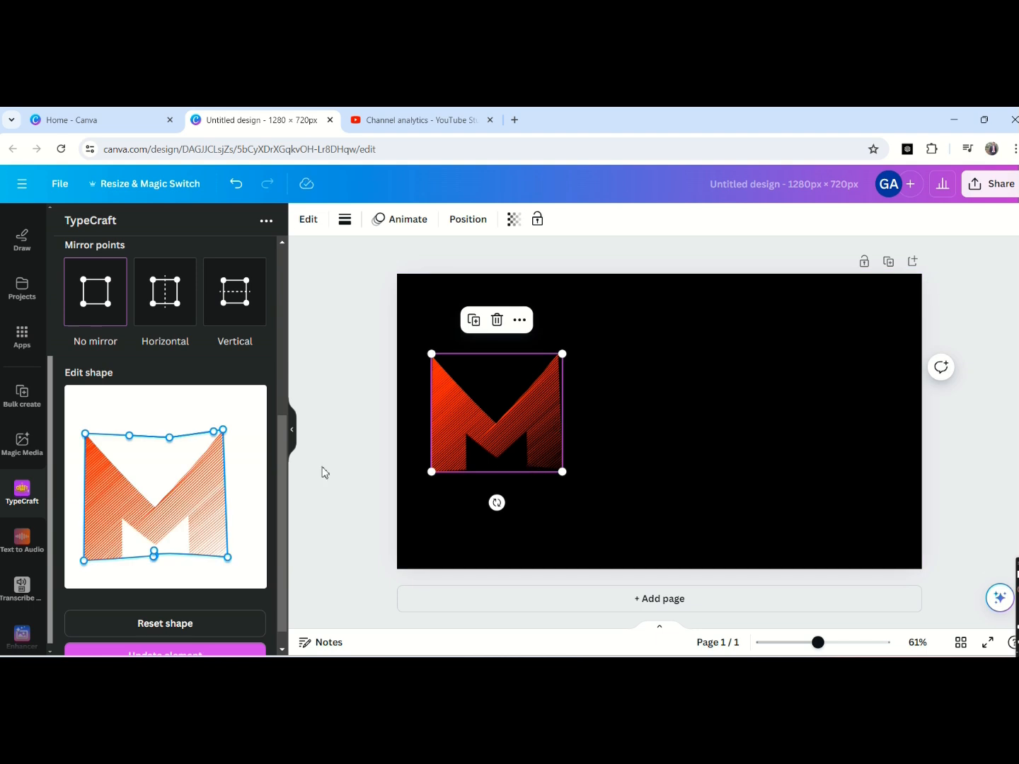
Step: Shift the M's upper-right corner slightly outward, flatten its bottom edge, and update the element
drag(224, 434, 230, 436)
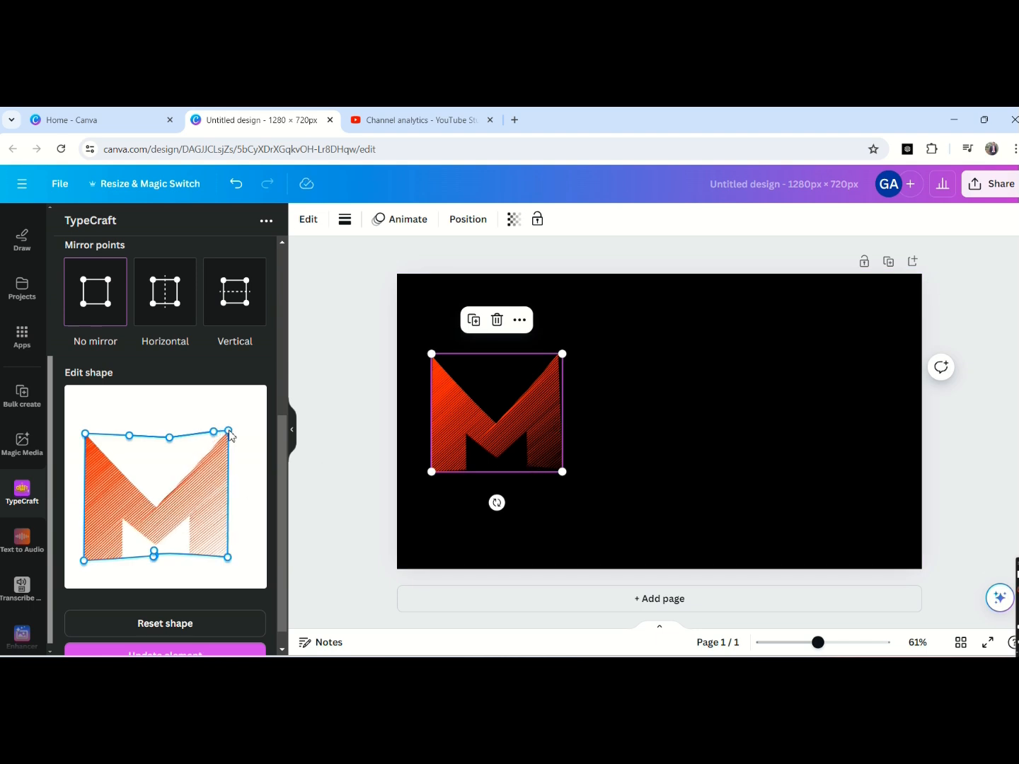
click(168, 649)
mouse_move(154, 558)
mouse_down()
mouse_move(176, 565)
mouse_move(149, 561)
mouse_up()
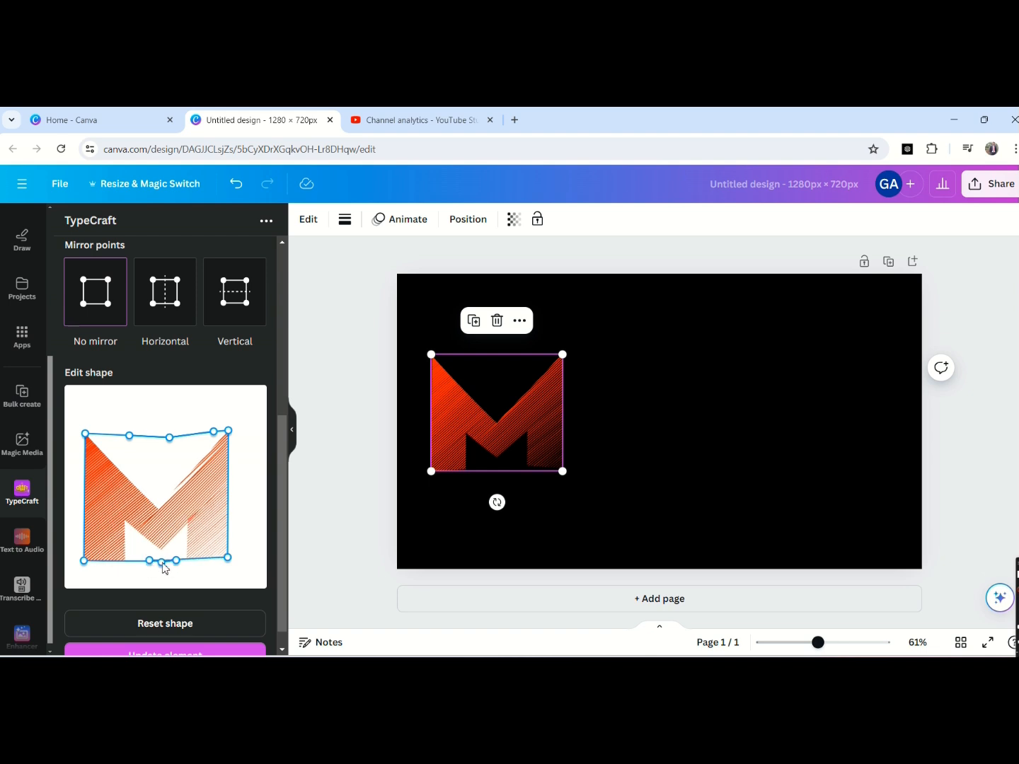
mouse_move(177, 562)
mouse_down()
mouse_move(160, 557)
mouse_move(214, 563)
mouse_move(141, 561)
mouse_move(193, 566)
mouse_move(165, 564)
mouse_up()
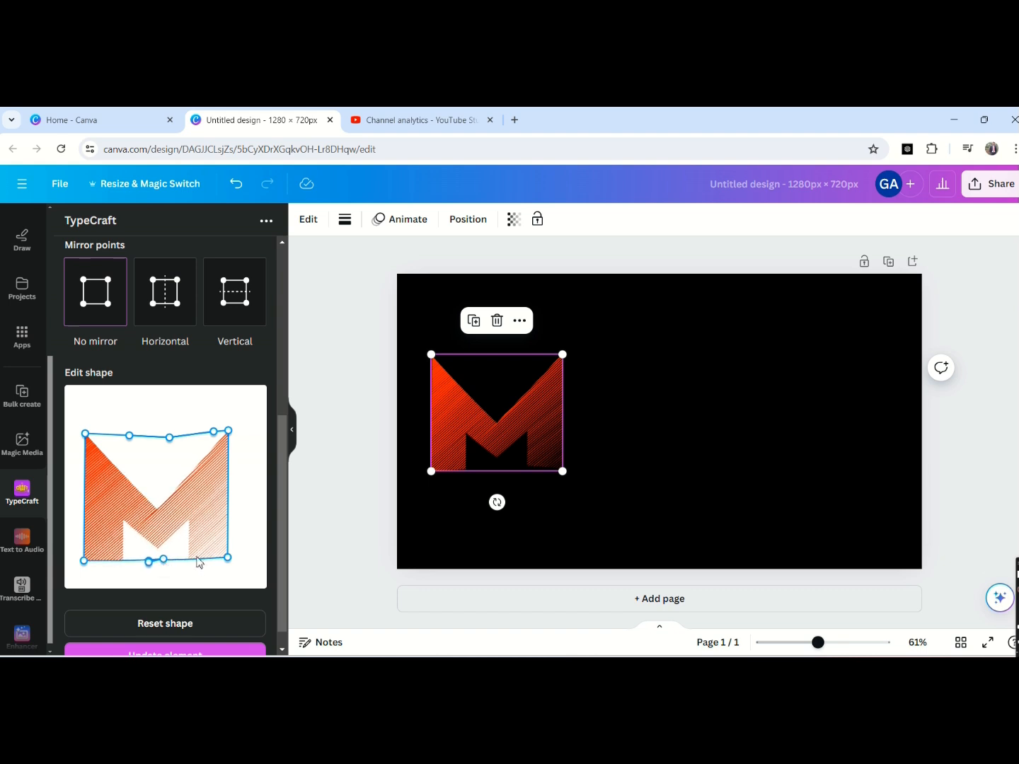
click(233, 648)
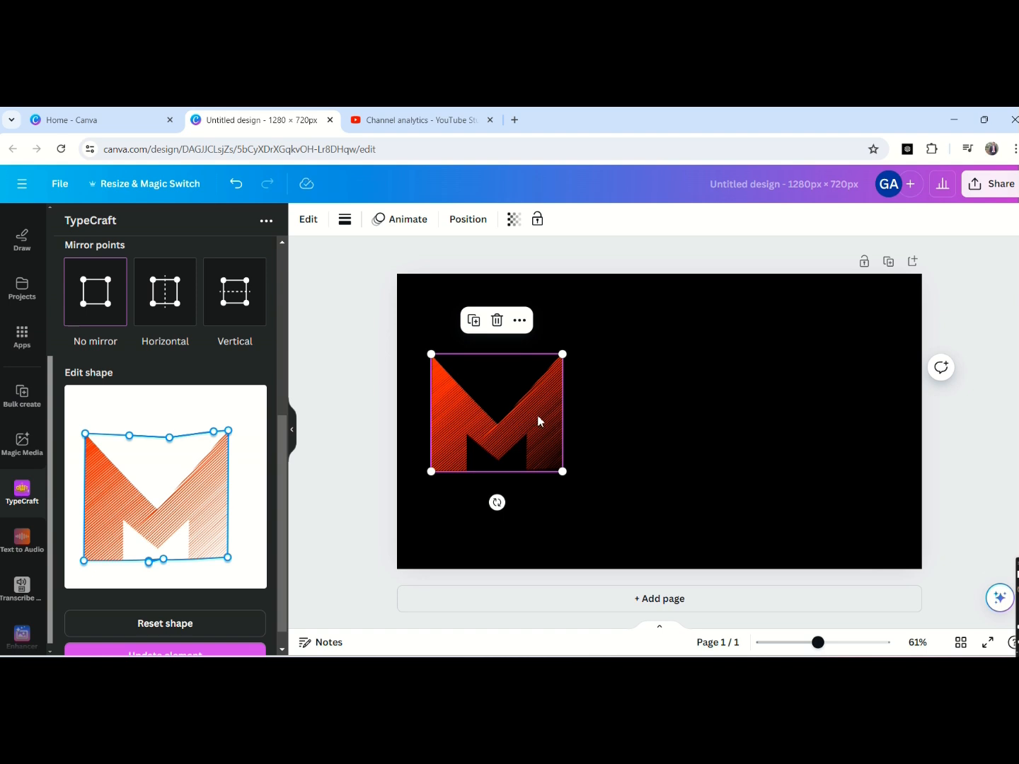
Step: Copy the M and paste three duplicates, arranging all four letters in a row across the page
drag(533, 413, 555, 427)
right_click(557, 435)
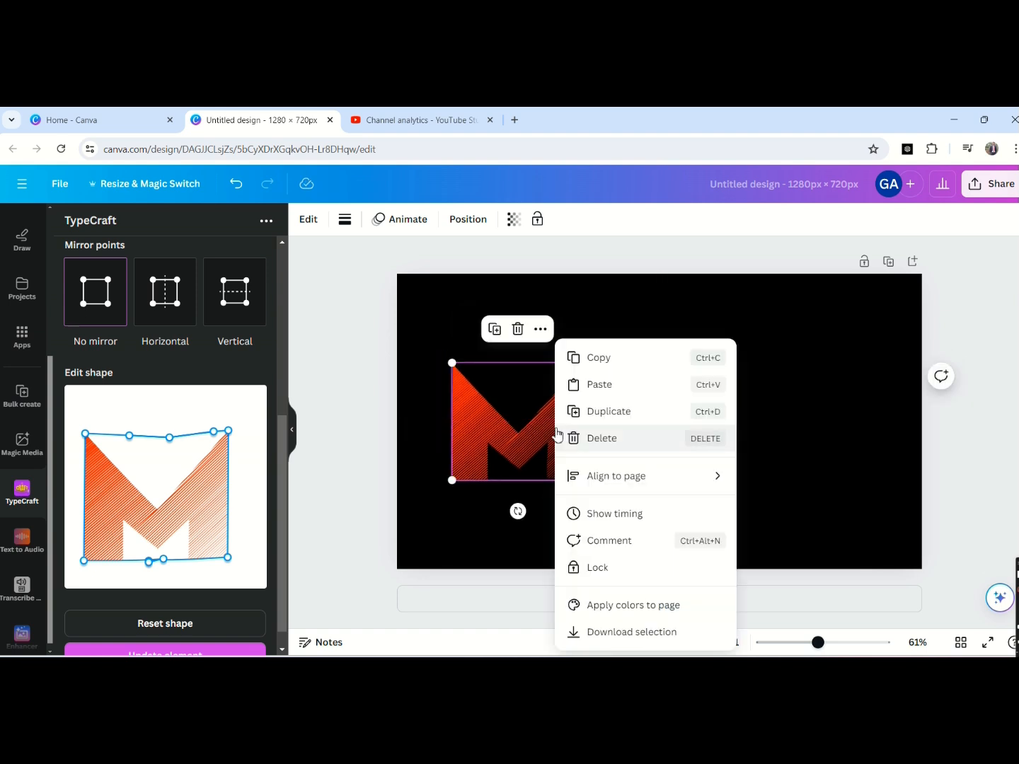
click(607, 366)
key(ctrl+v)
mouse_move(534, 423)
mouse_down()
mouse_move(660, 415)
mouse_move(530, 427)
mouse_up()
drag(647, 455, 614, 443)
key(ctrl+v)
drag(523, 424, 795, 443)
key(ctrl+v)
drag(494, 424, 902, 435)
Step: Change the second M to a lime green O, update the element, and nudge it closer to the first letter
click(658, 481)
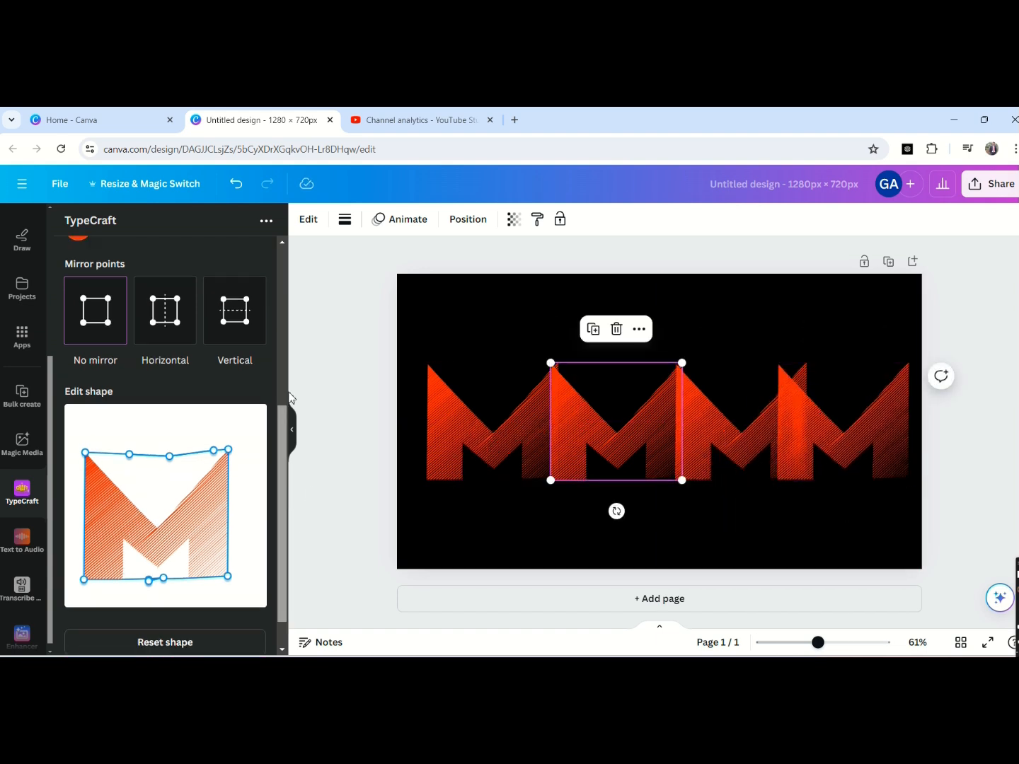
drag(255, 280, 66, 277)
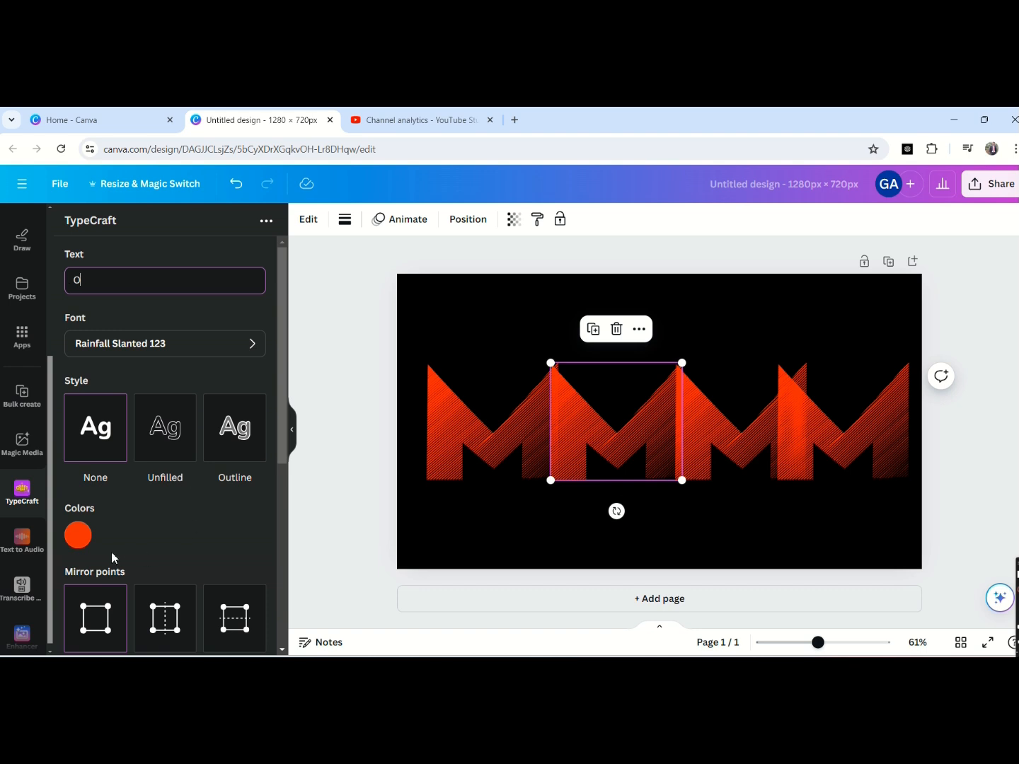
click(77, 534)
click(119, 469)
click(263, 391)
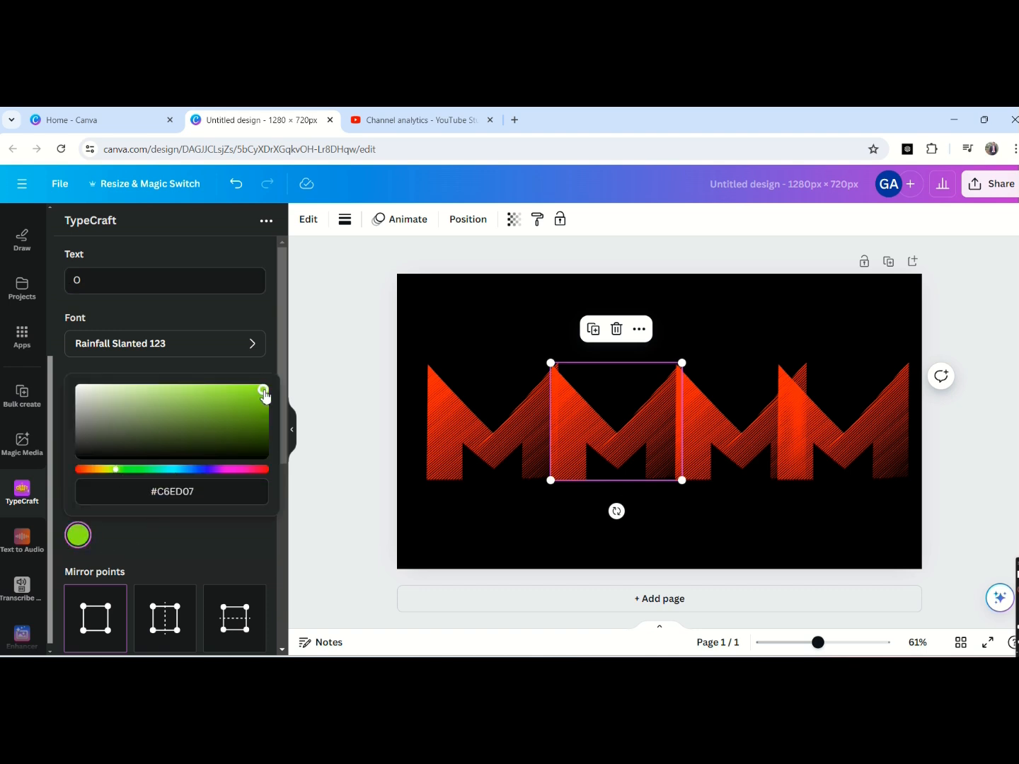
drag(283, 450, 274, 612)
scroll(274, 613, down, 1)
click(165, 631)
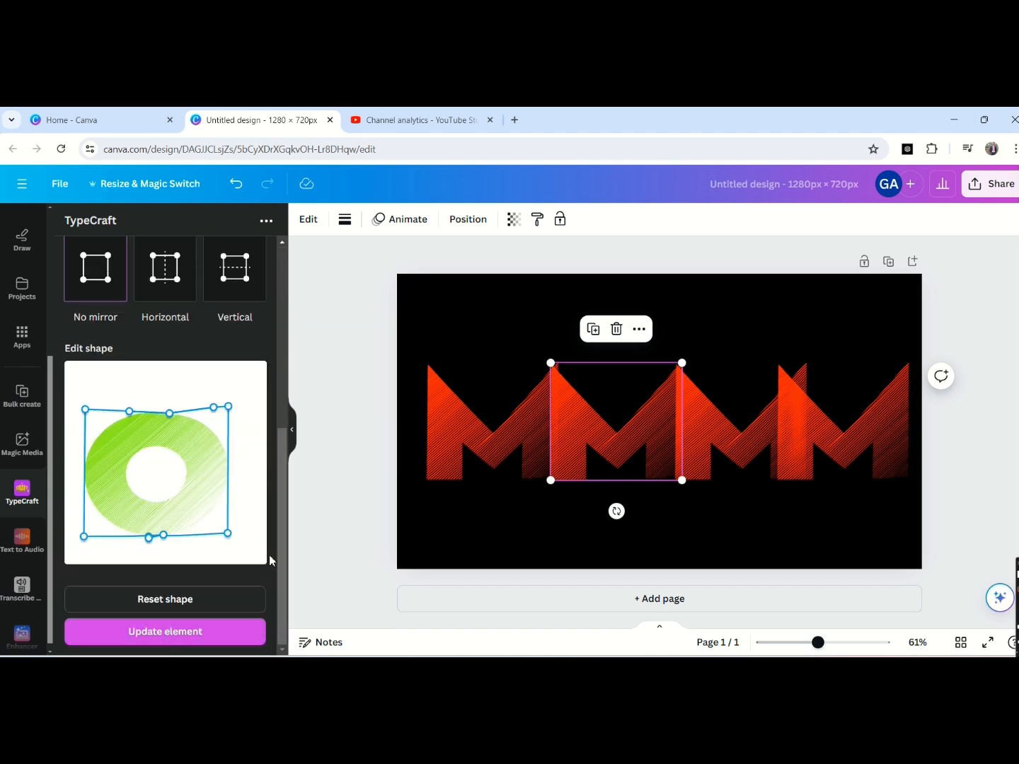
drag(605, 459, 596, 455)
Step: Shift the third M closer to the O, change its text to O, and recolor it light blue (#7B95F4)
drag(704, 432, 677, 430)
double_click(63, 283)
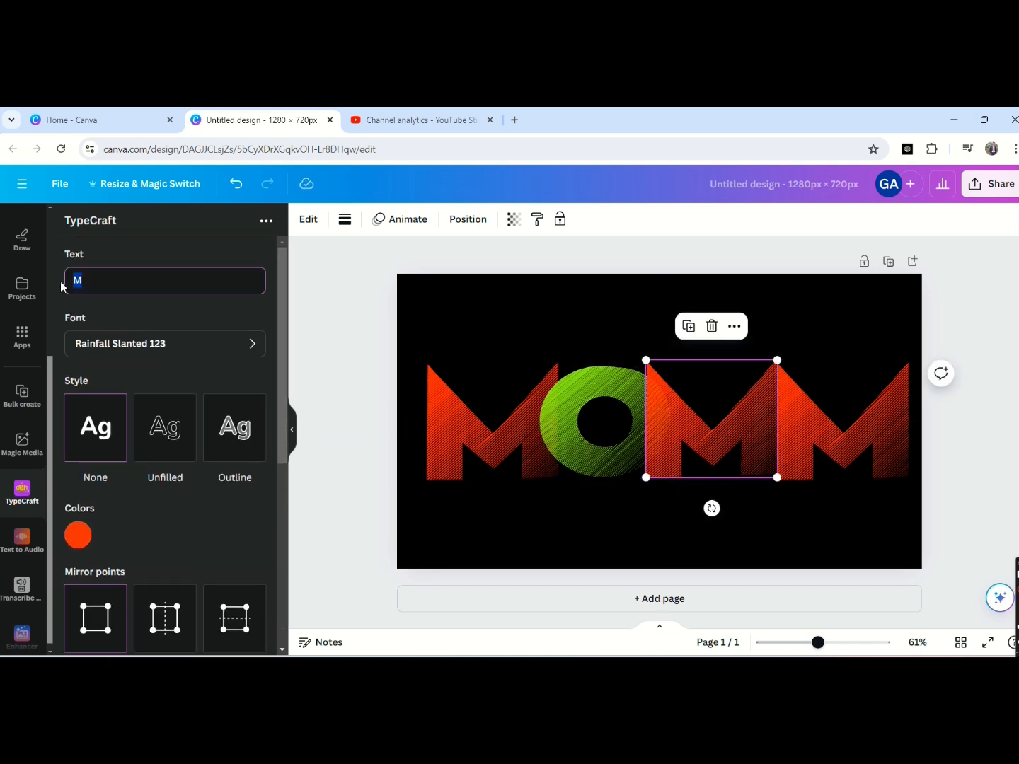
scroll(142, 425, down, 2)
click(78, 400)
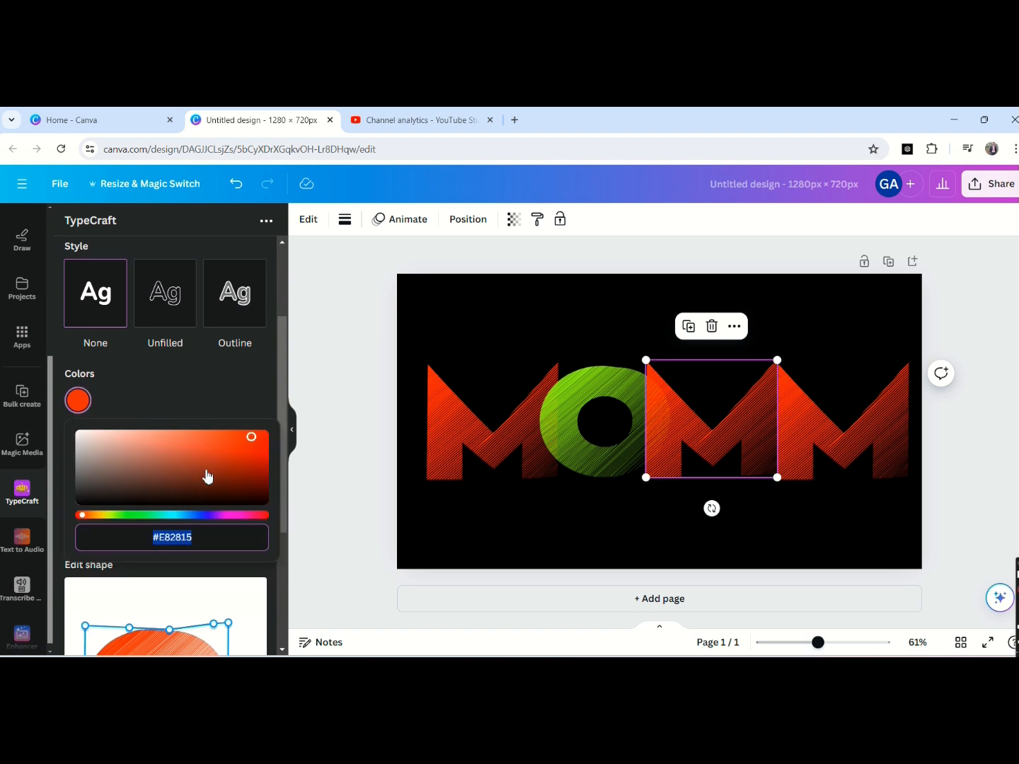
drag(163, 522, 199, 524)
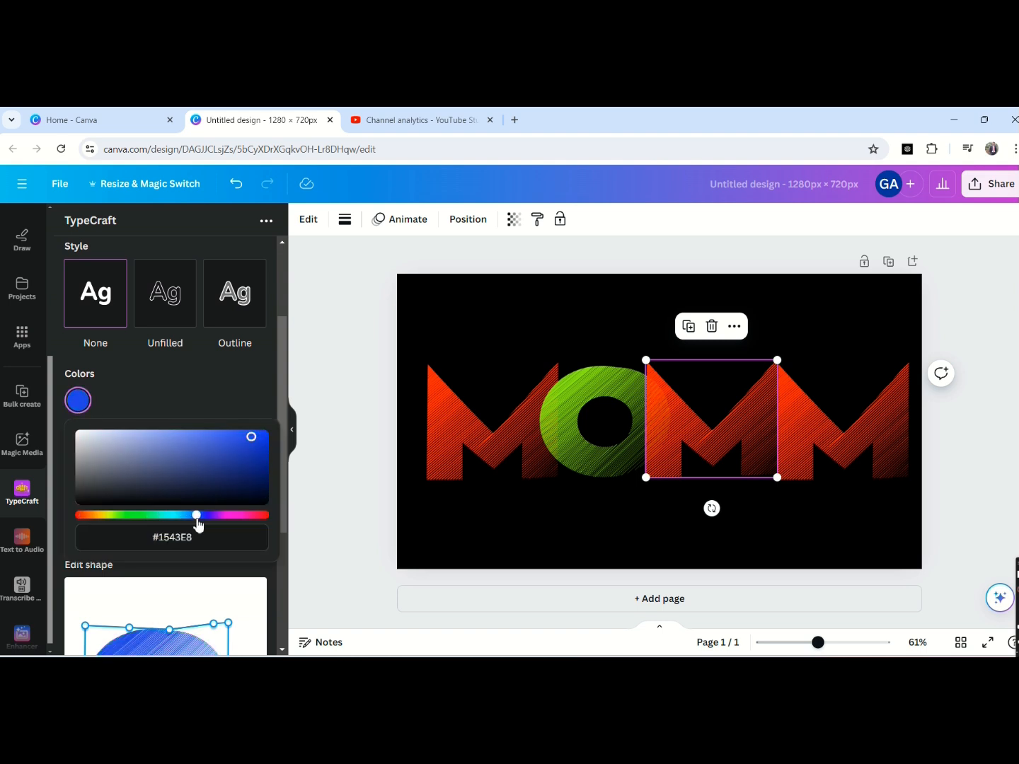
drag(252, 443, 171, 434)
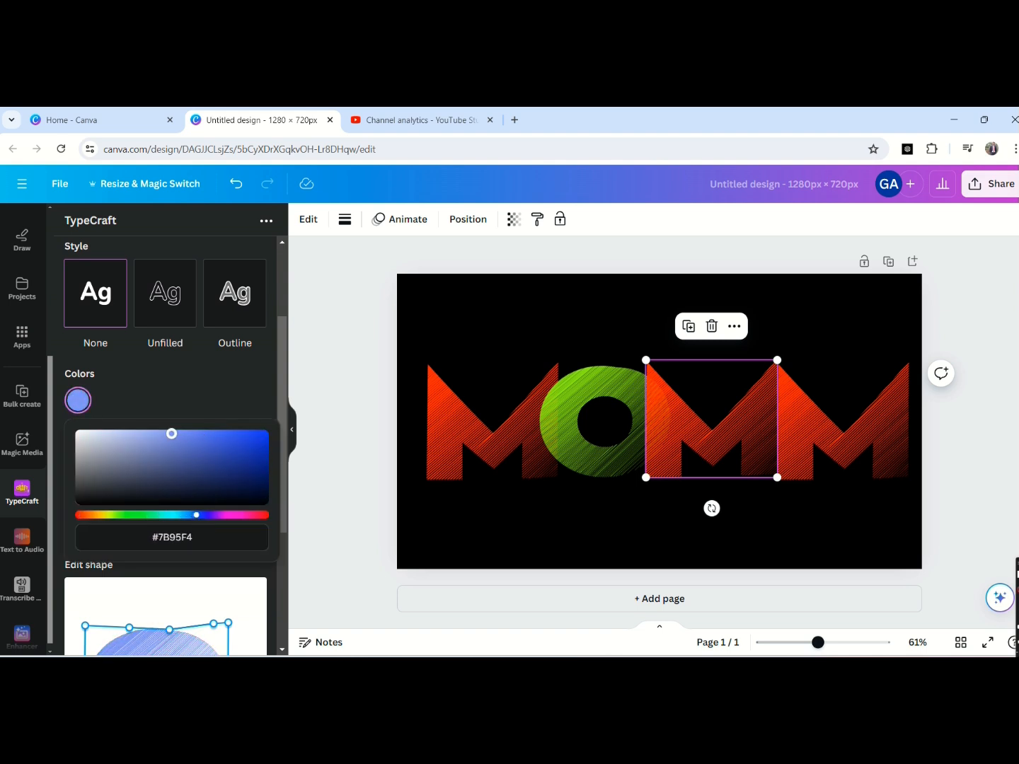
scroll(269, 538, down, 4)
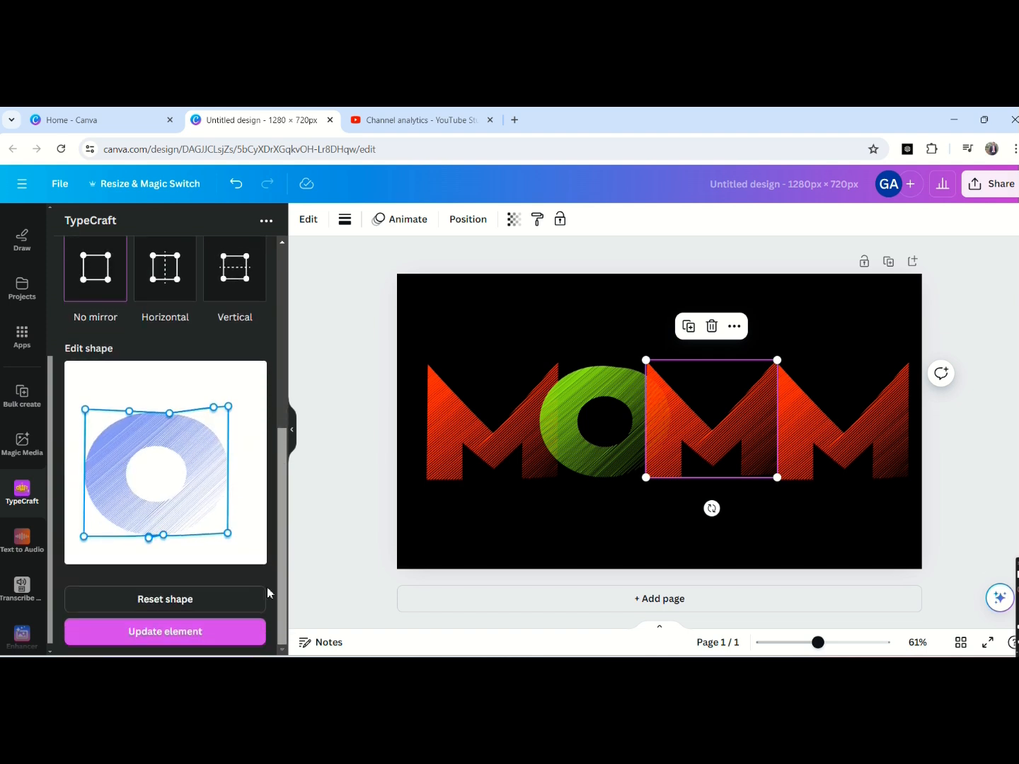
Step: Recolor the third letter, the second O, orchid pink and update the element
scroll(273, 539, up, 1)
scroll(275, 499, up, 3)
click(78, 443)
drag(127, 557, 220, 571)
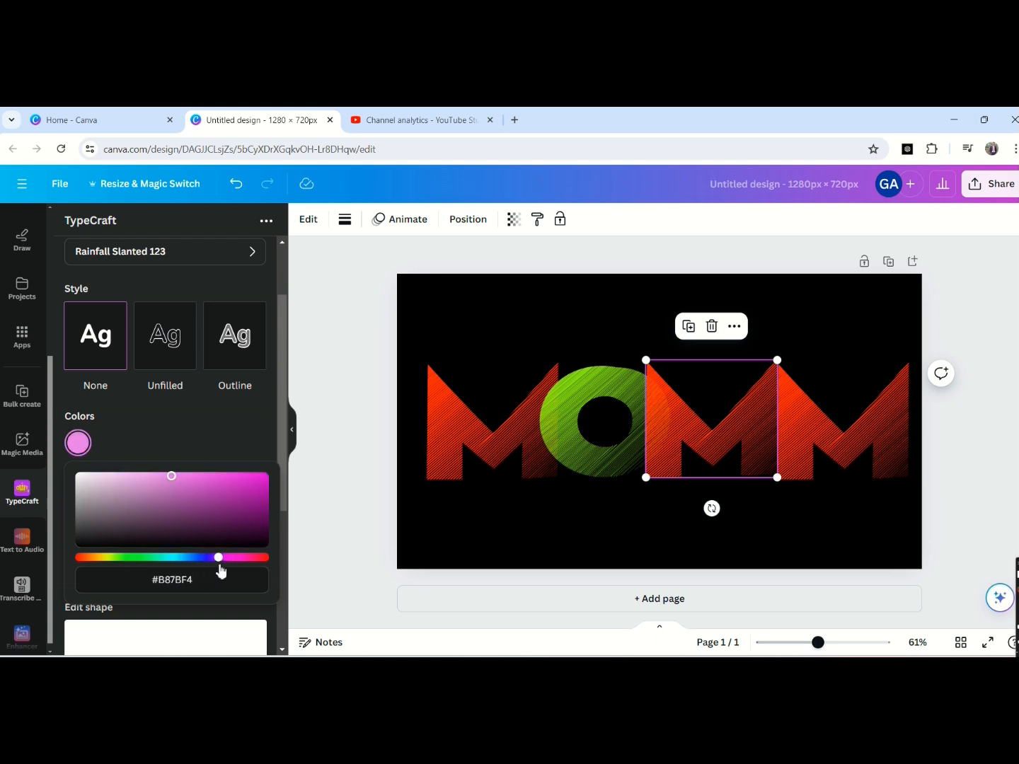
scroll(282, 466, down, 1)
scroll(277, 506, down, 3)
click(160, 633)
Step: Change the last M in the row to an N and darken its color to a near-black brown
click(842, 424)
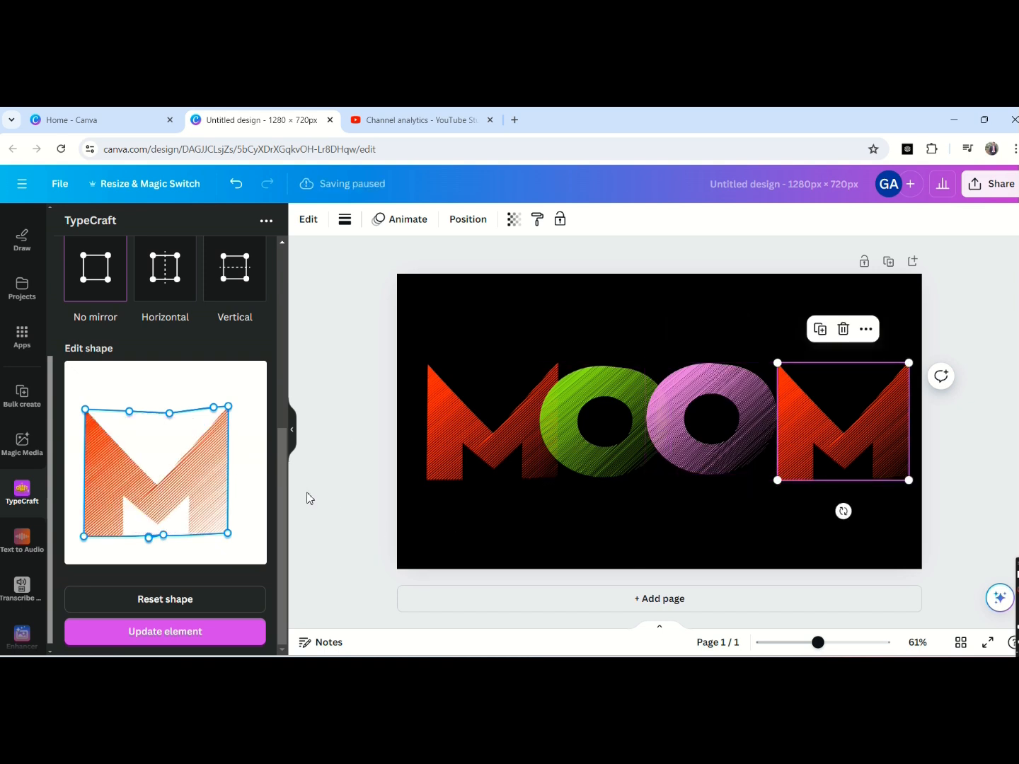
double_click(77, 277)
text(N)
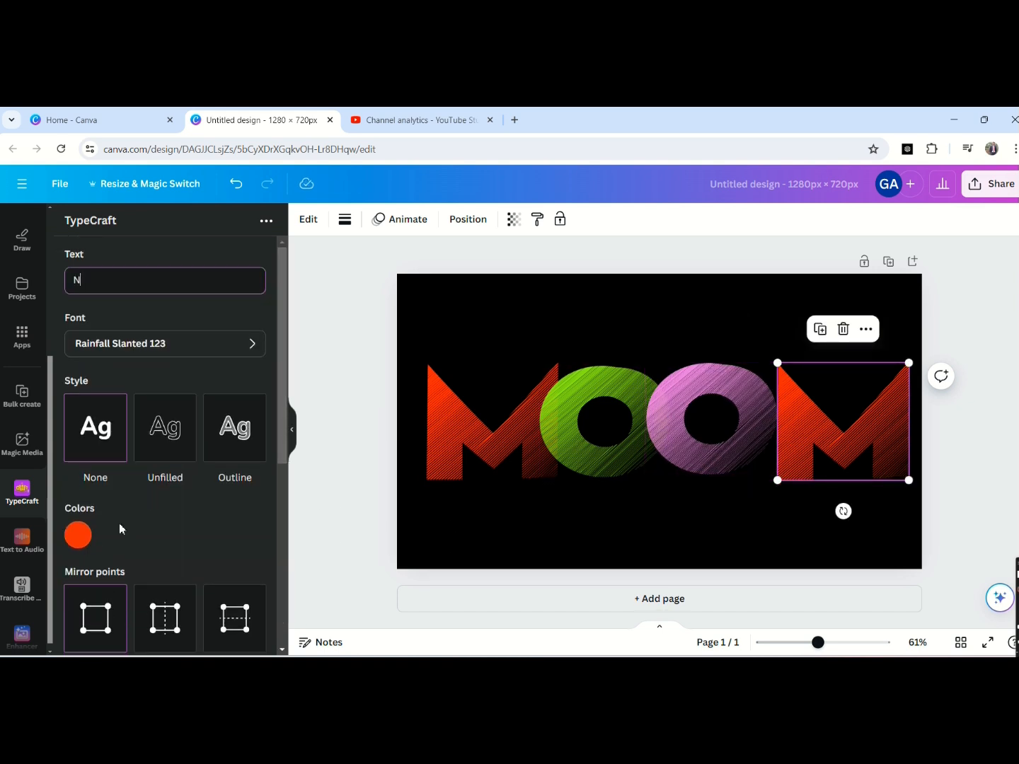
click(79, 539)
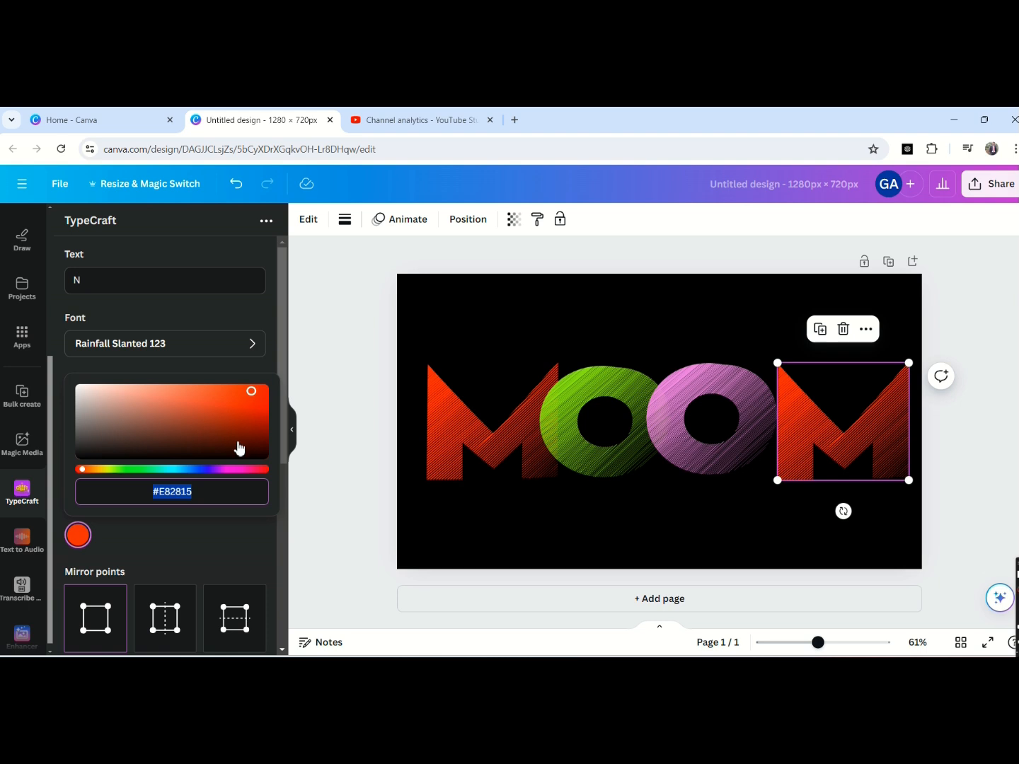
scroll(238, 447, down, 3)
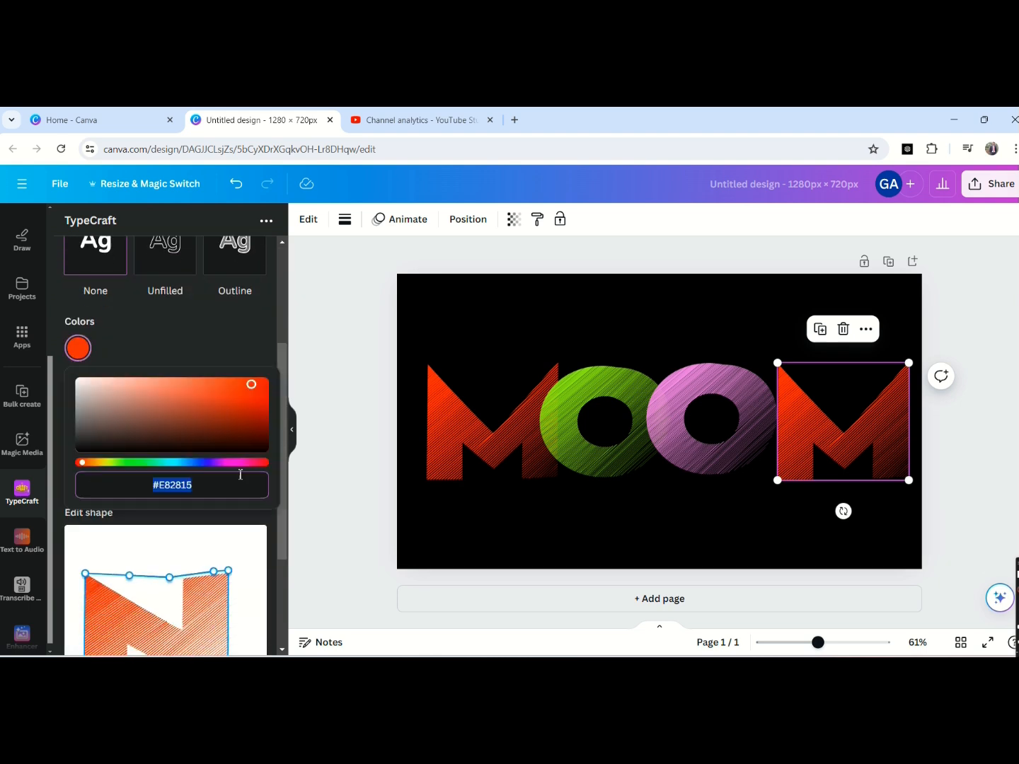
drag(253, 385, 204, 381)
drag(238, 424, 99, 434)
drag(285, 464, 285, 498)
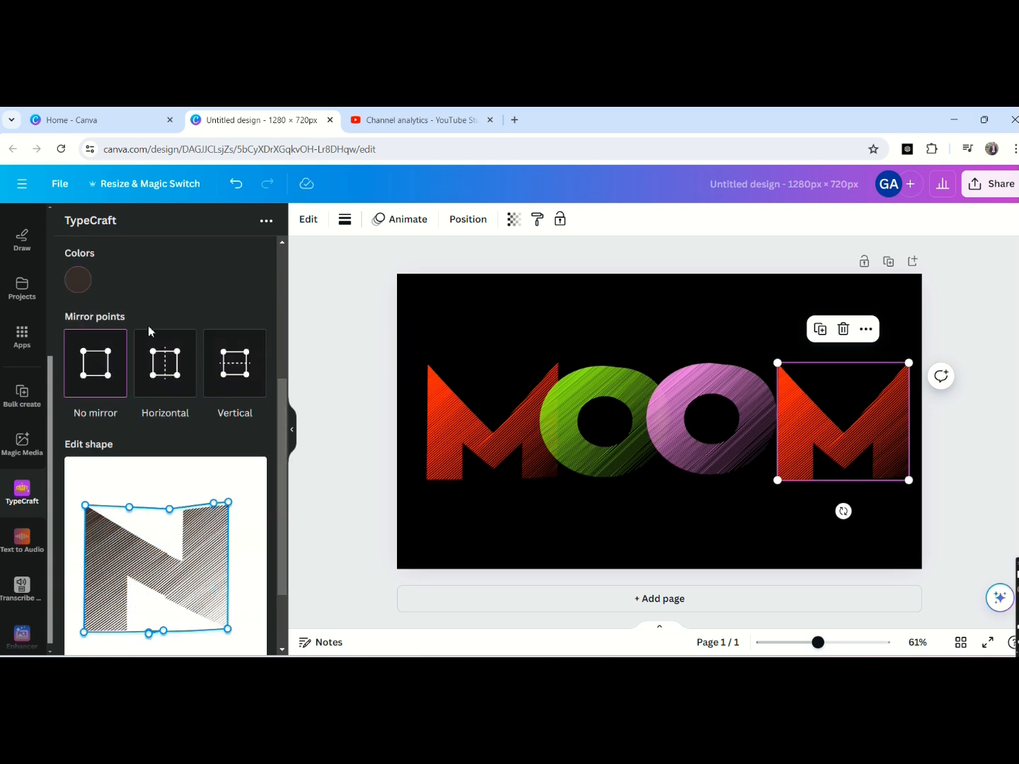
Step: Recolor the N a bright teal green, update the element, and move it closer to the second O
click(82, 284)
drag(121, 391, 157, 410)
drag(236, 331, 266, 317)
scroll(285, 417, down, 2)
click(195, 632)
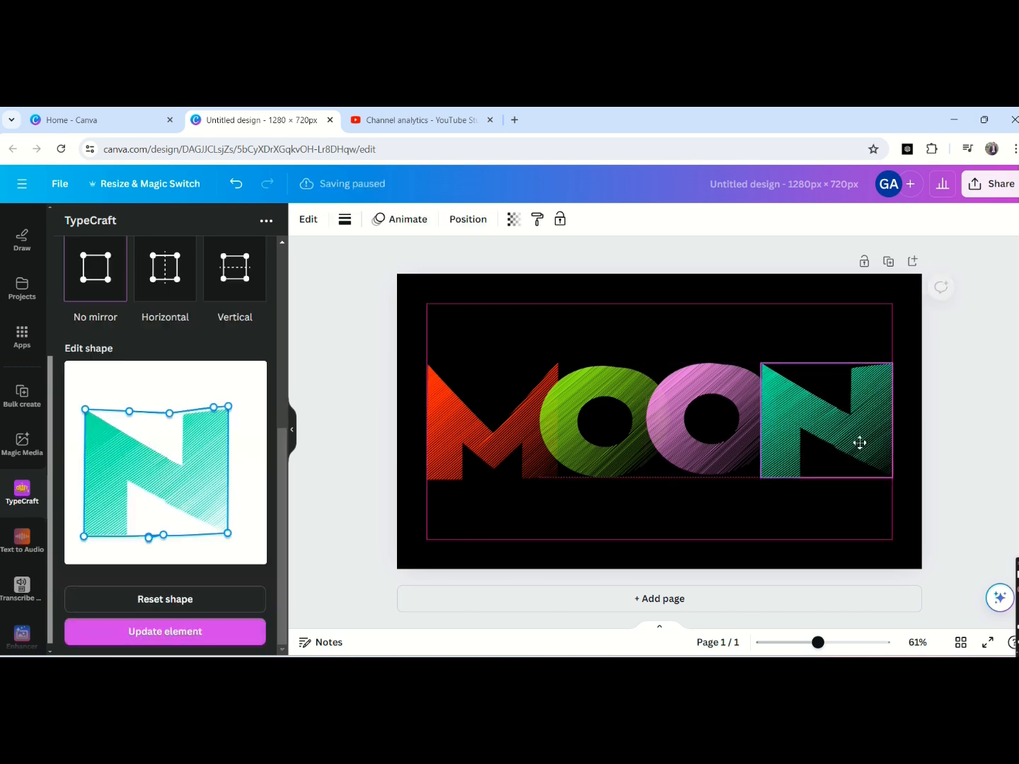
Step: Select all four letters together, then resize and reposition the word so it sits across the page's middle with margins on both sides
click(981, 455)
drag(388, 351, 895, 501)
mouse_move(432, 485)
mouse_down()
mouse_move(521, 471)
mouse_move(436, 495)
mouse_up()
drag(414, 503, 398, 487)
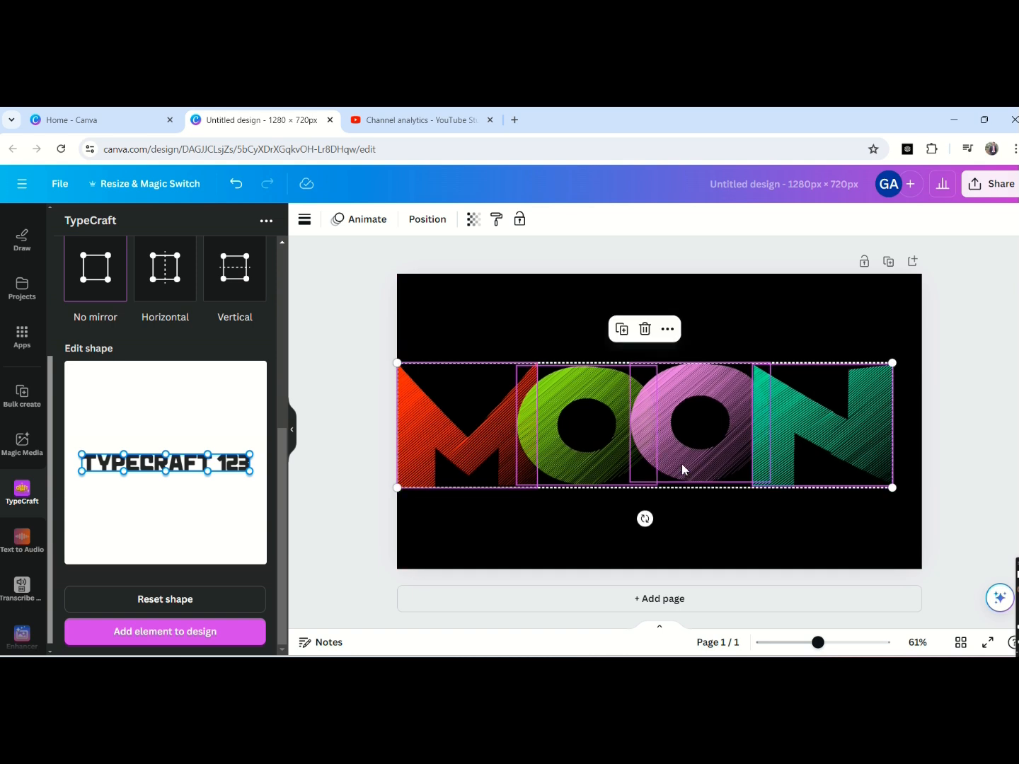
drag(682, 468, 710, 463)
drag(424, 486, 400, 494)
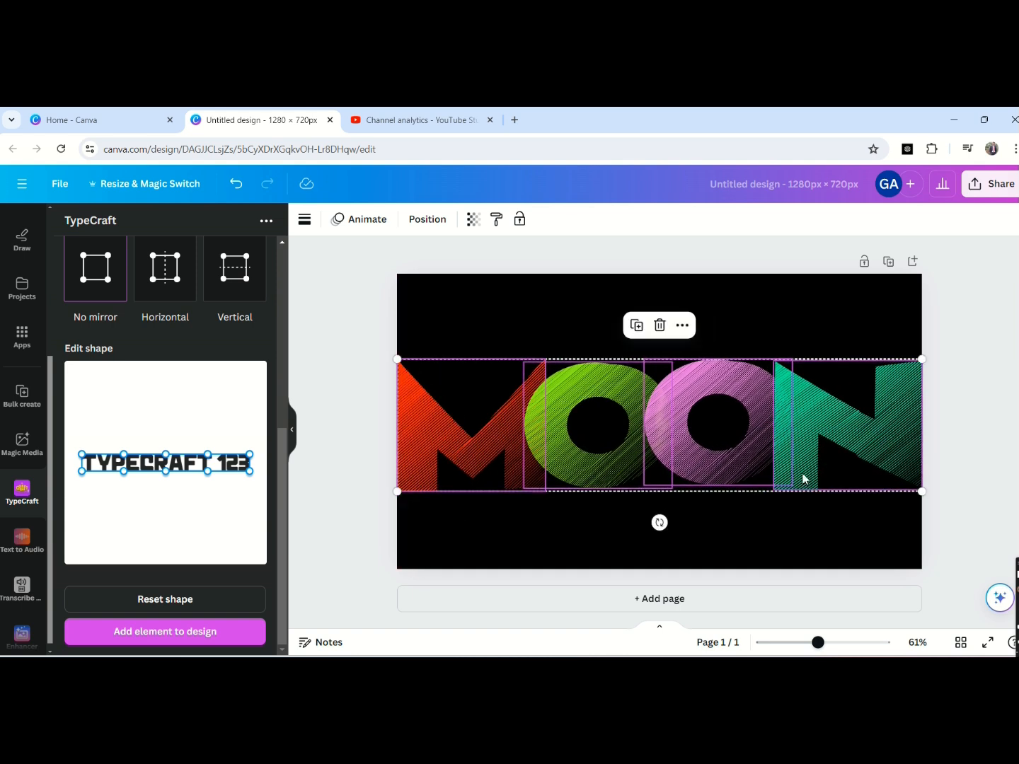
drag(926, 493, 850, 476)
drag(672, 417, 703, 421)
click(957, 443)
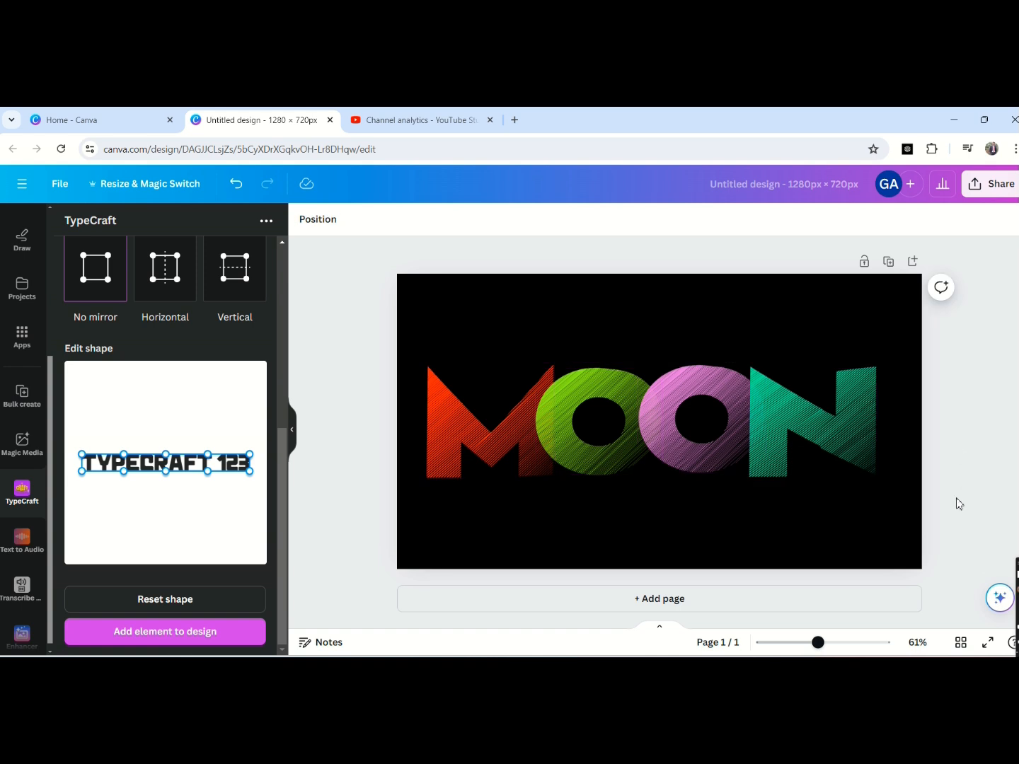
Step: Preview the design full screen, then download it as a PNG at 1,280 × 720 px
click(988, 642)
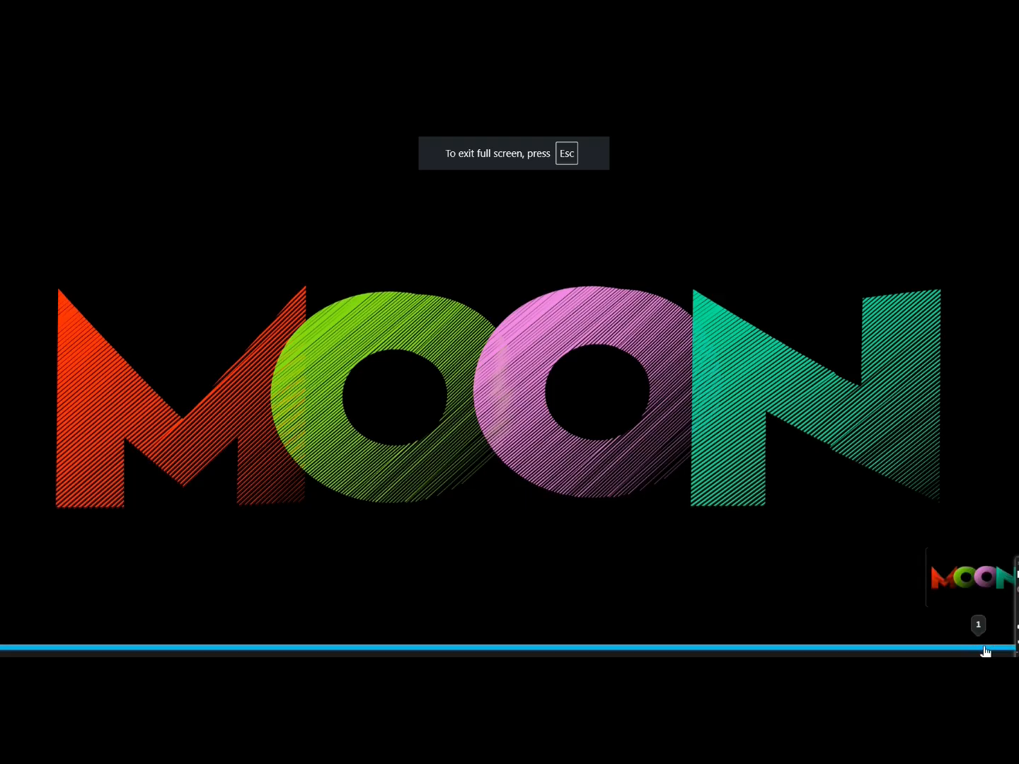
key(Escape)
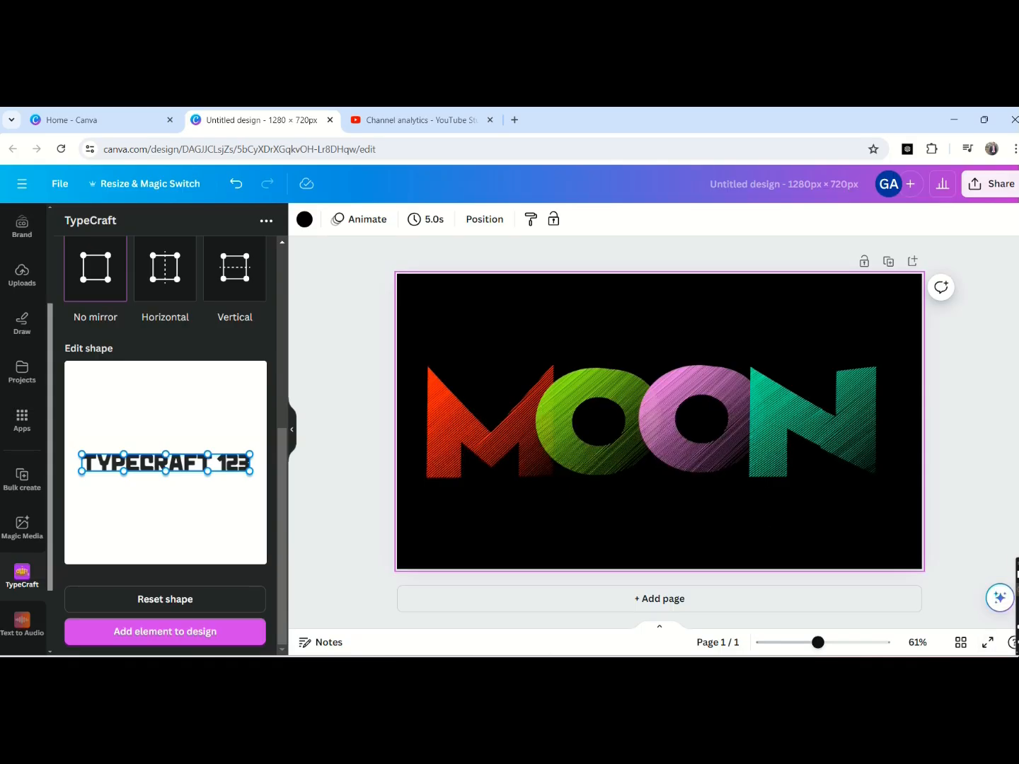
click(989, 182)
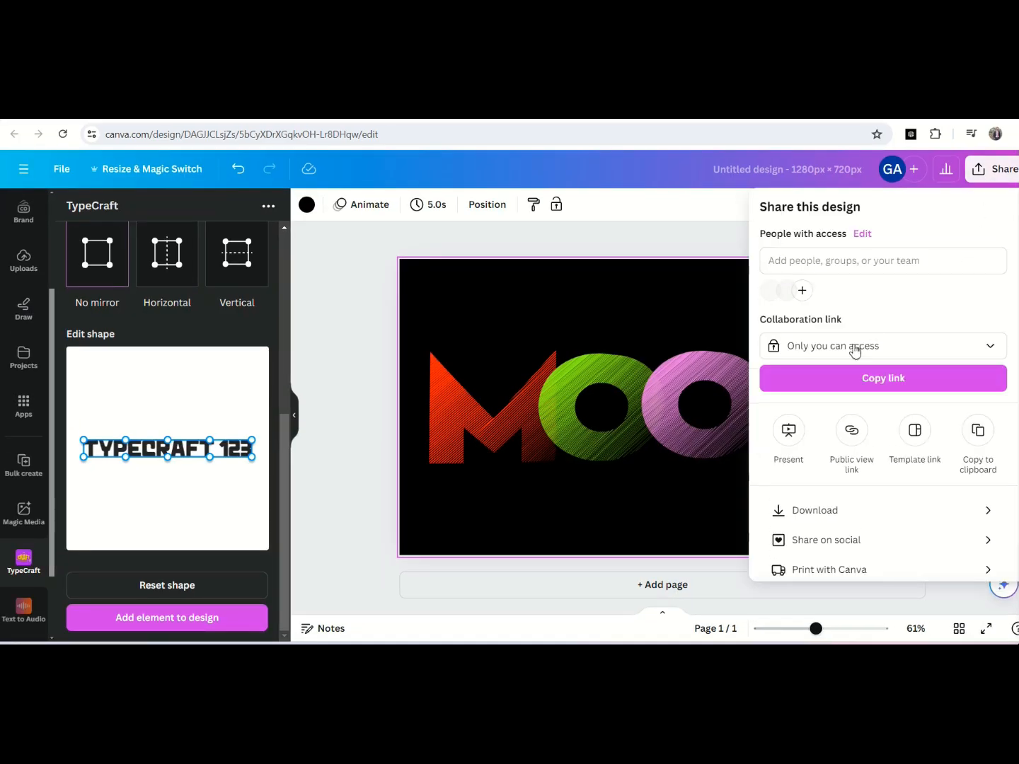
click(817, 515)
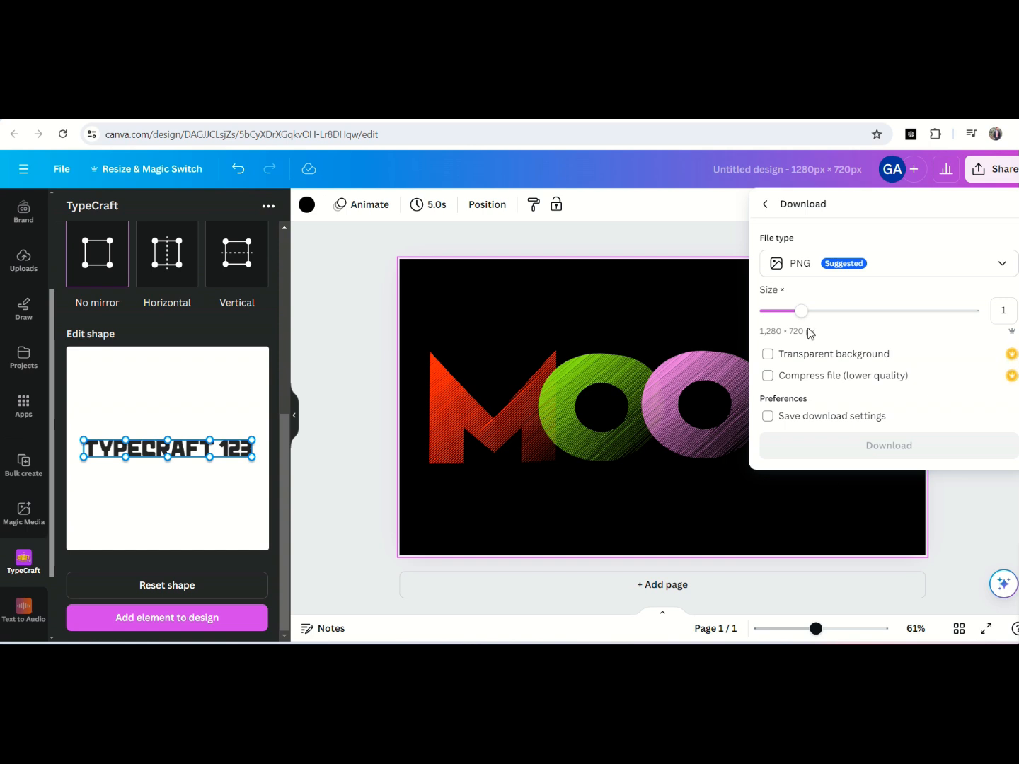
click(860, 448)
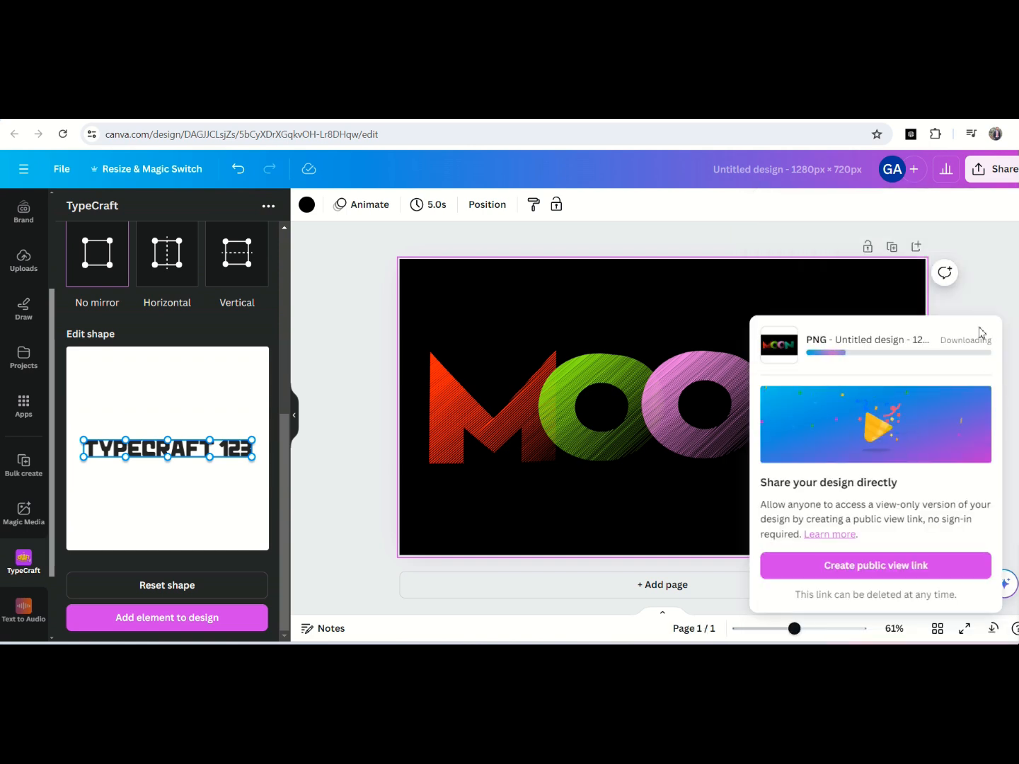
Step: Add a blank white second page and place the downloaded "Untitled design (1).png" image on it
click(916, 246)
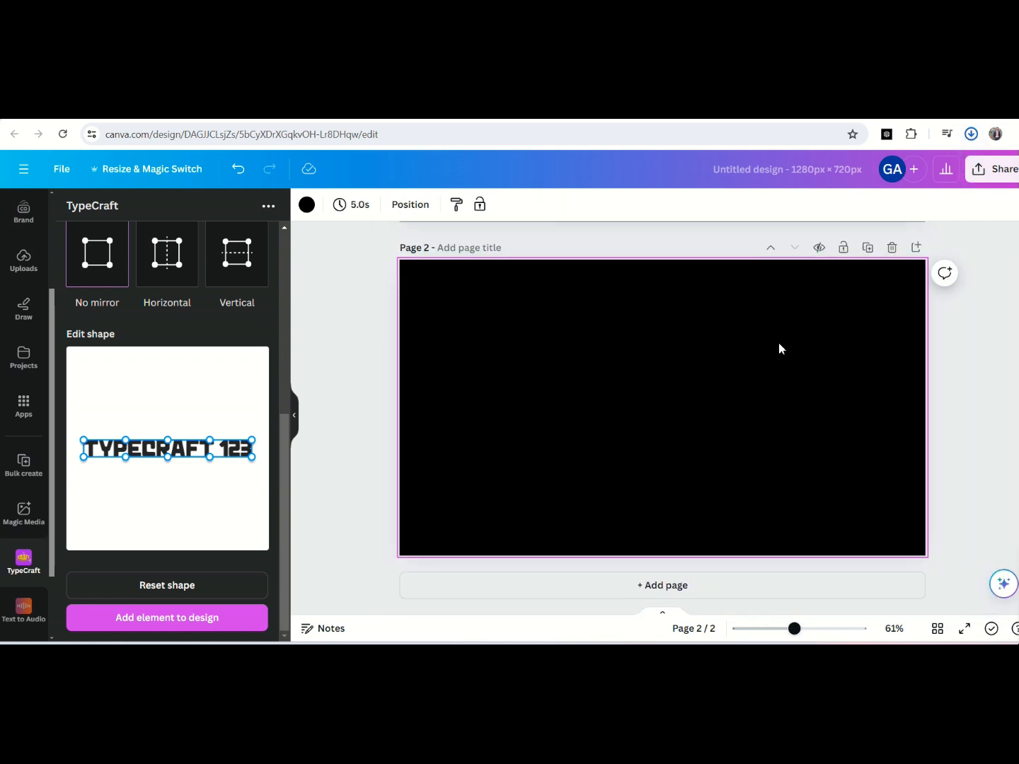
click(971, 134)
drag(794, 191, 570, 442)
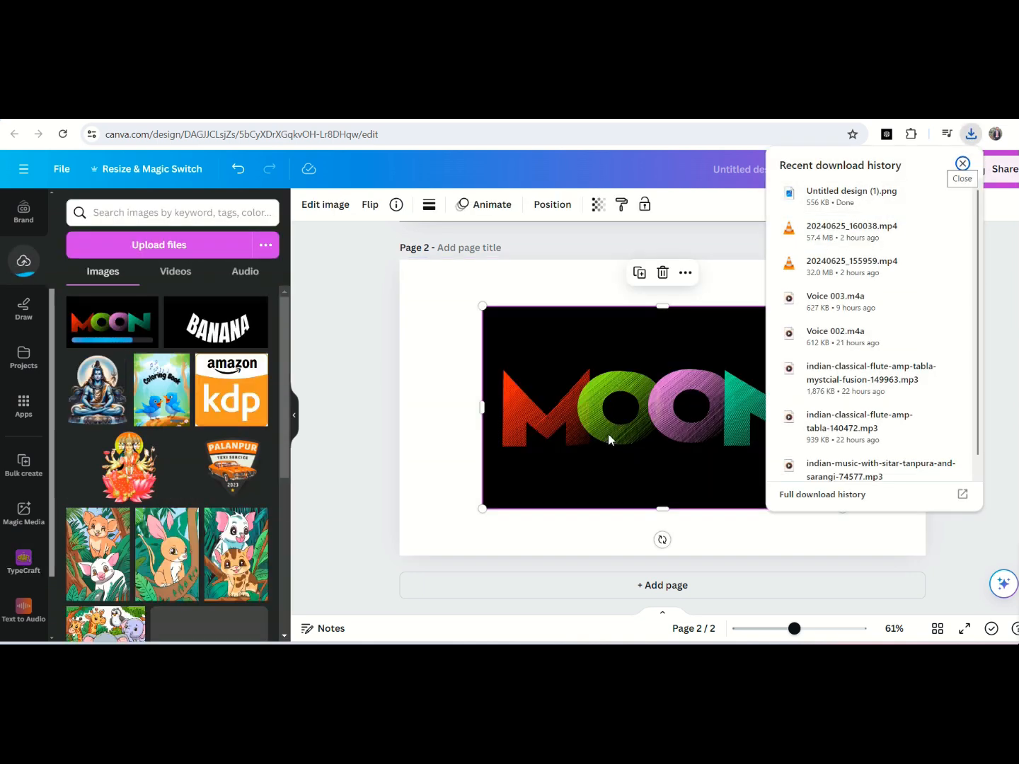
Step: Align the MOON image with the second page's upper-left corner and enlarge it to fill the whole page
click(416, 367)
drag(612, 404, 581, 386)
drag(623, 432, 577, 404)
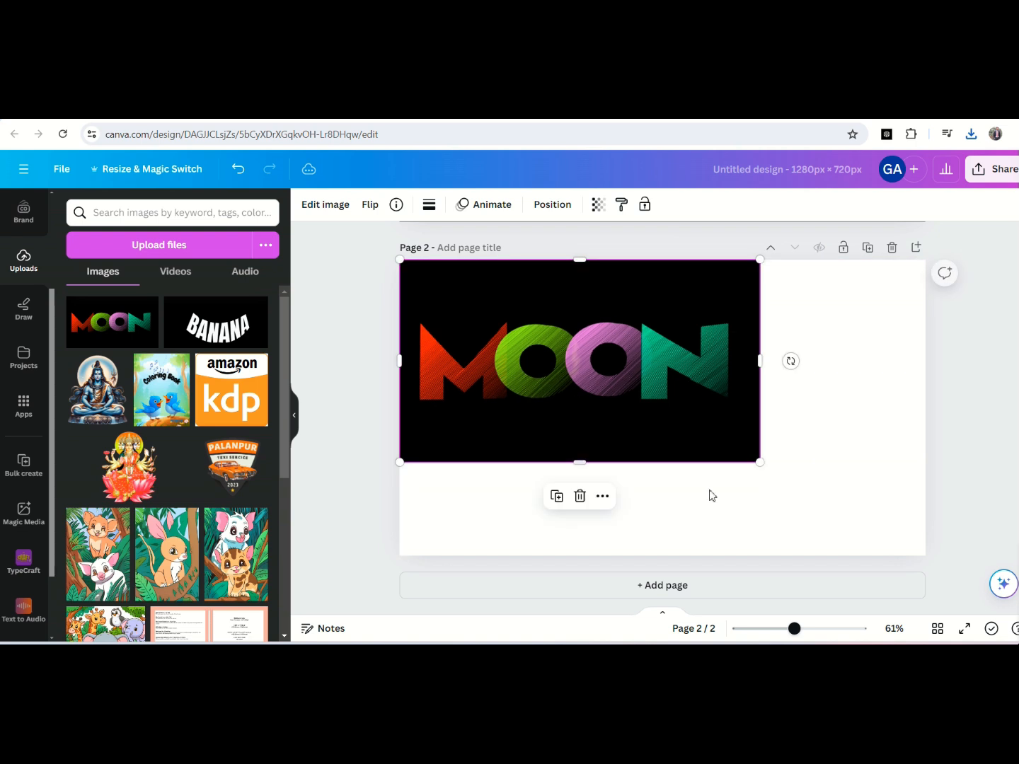
drag(758, 463, 926, 555)
click(971, 495)
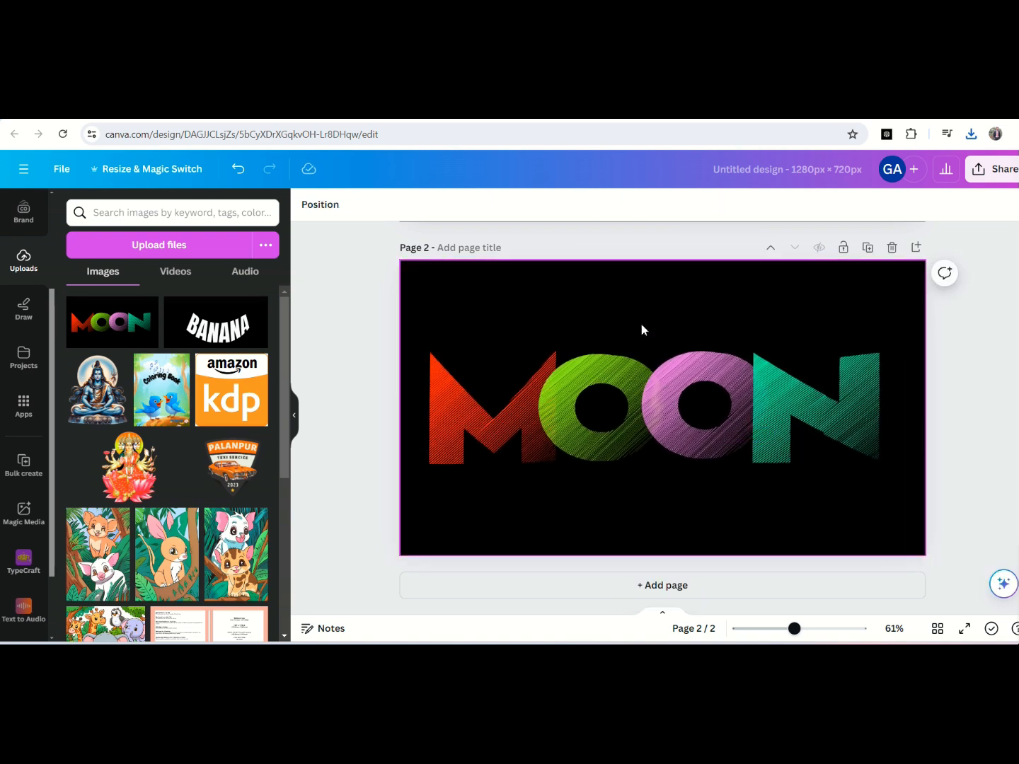
click(894, 428)
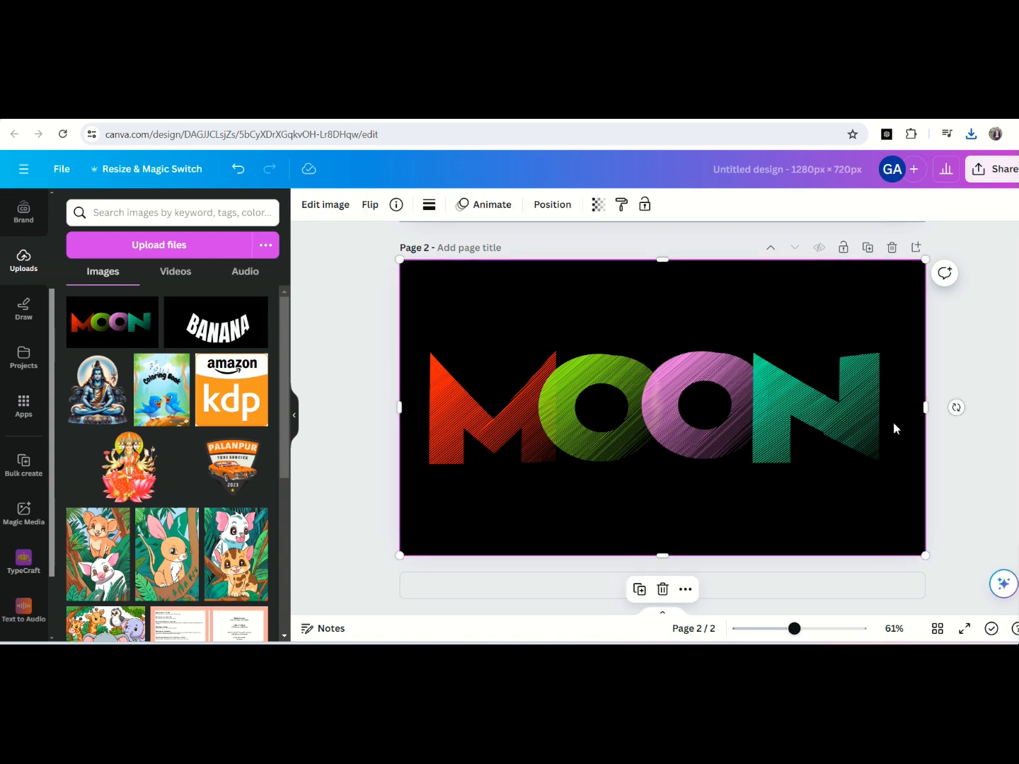
click(984, 470)
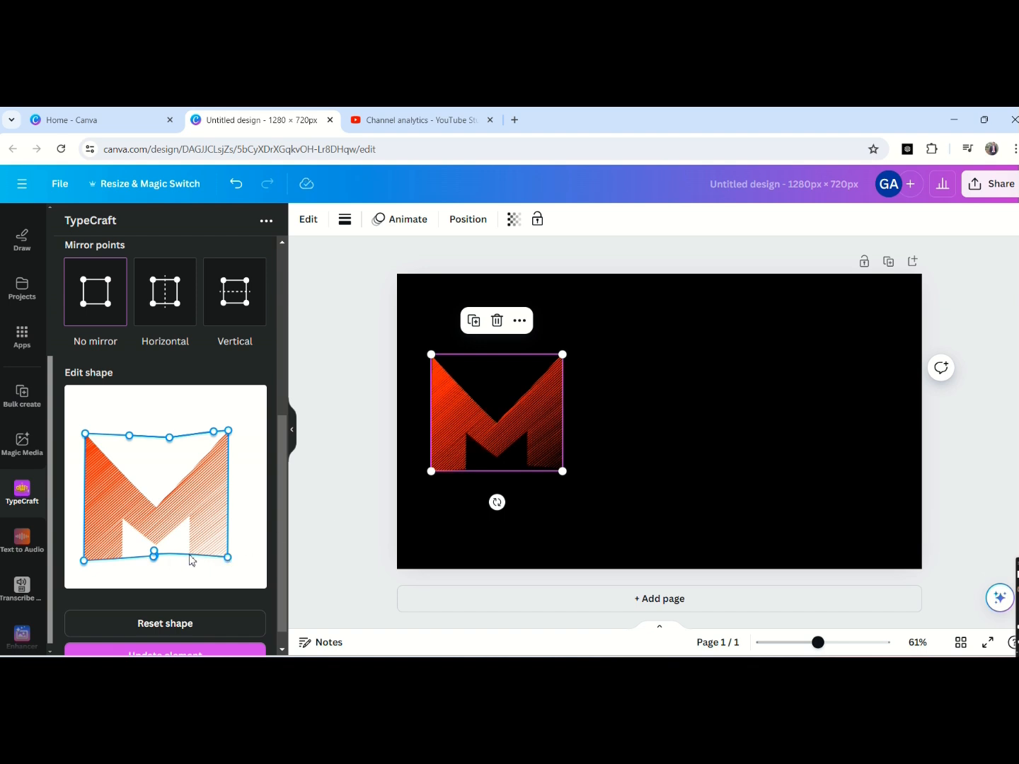
Step: Adjust the middle shape point on the M's bottom edge to reshape that edge
mouse_move(162, 562)
mouse_down()
mouse_move(187, 552)
mouse_move(154, 553)
mouse_up()
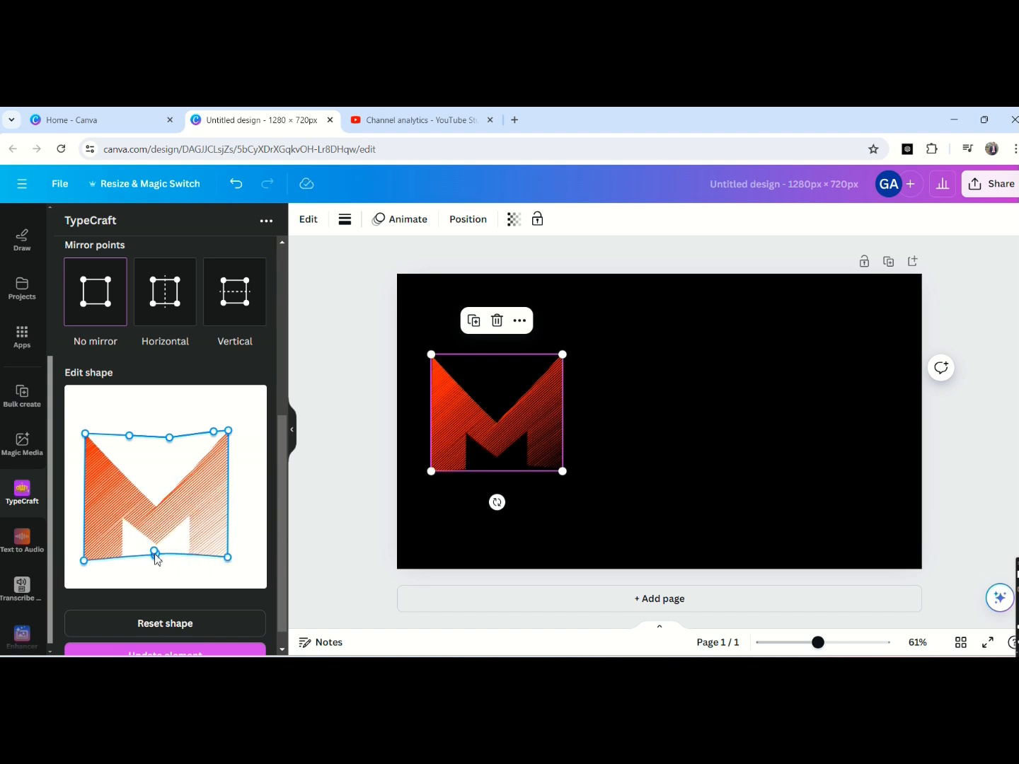